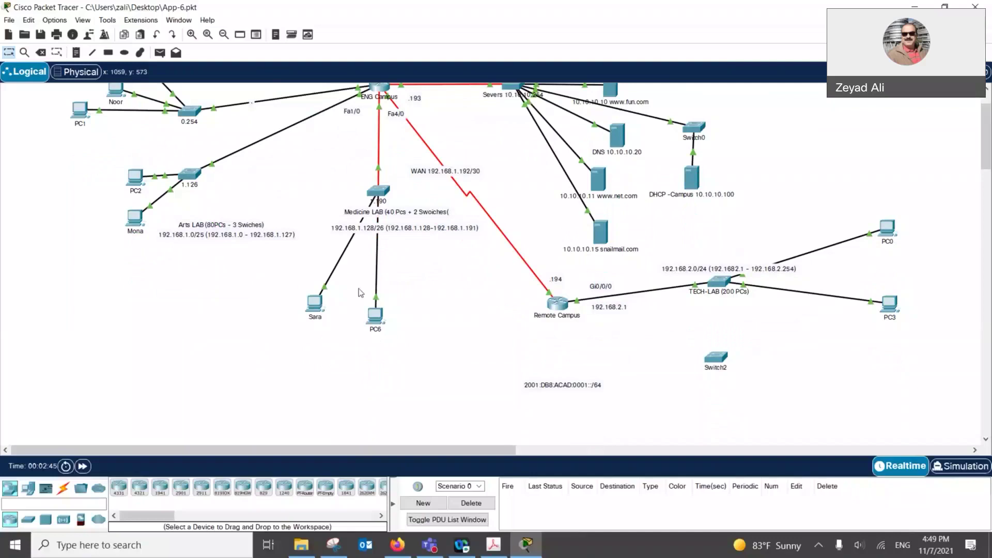
Zoom in on the topology so the devices around Switch2 appear larger
left_click(192, 36)
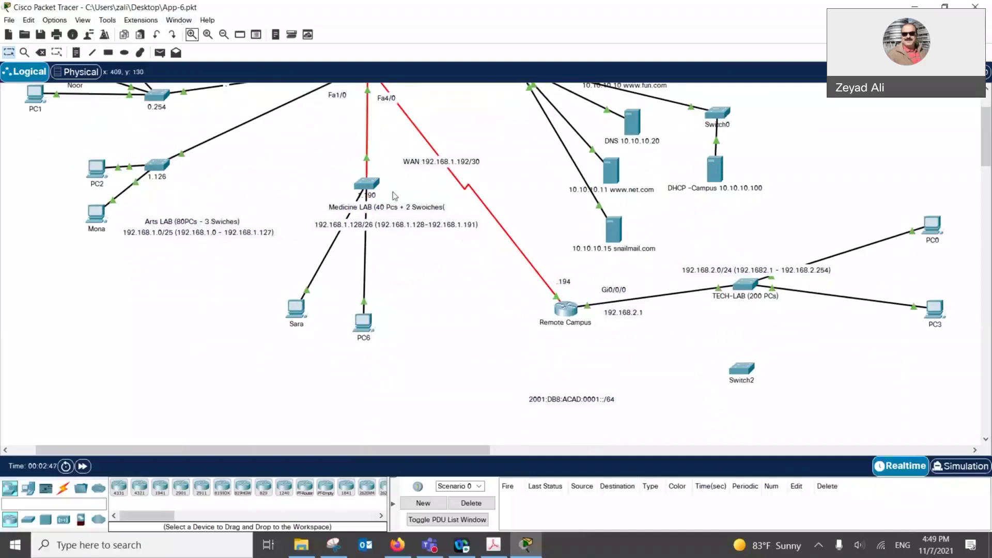
scroll(517, 244, "up", 2)
scroll(517, 244, "down", 2)
Shift Switch2 slightly left and change its label to IPV6-LAN
left_click_drag(742, 369, 629, 365)
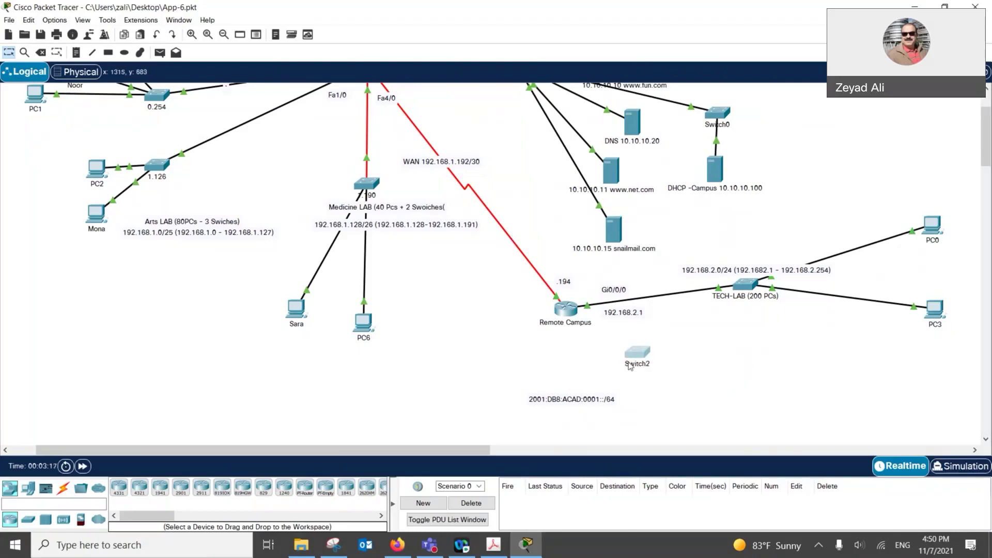
left_click(630, 366)
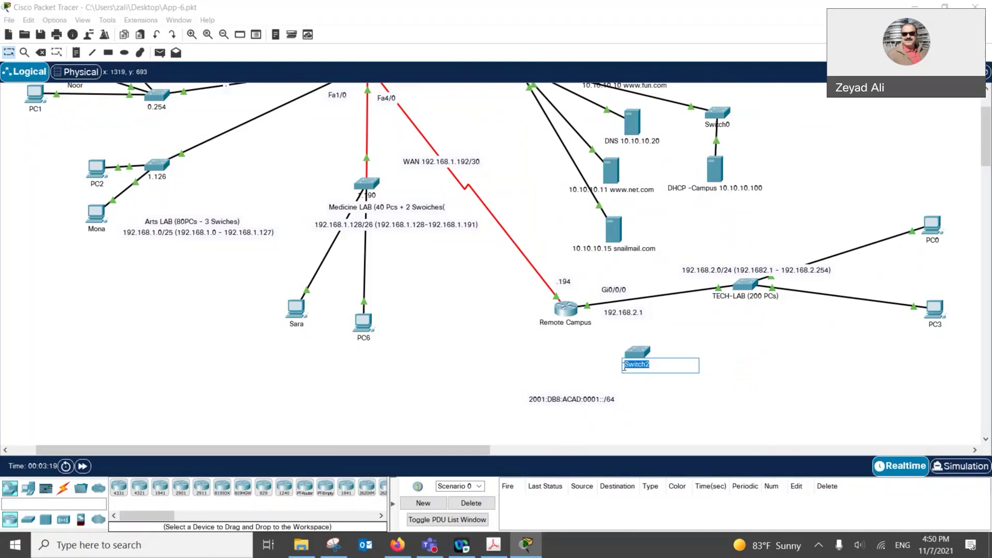
type("IPV6-LAN")
left_click(700, 393)
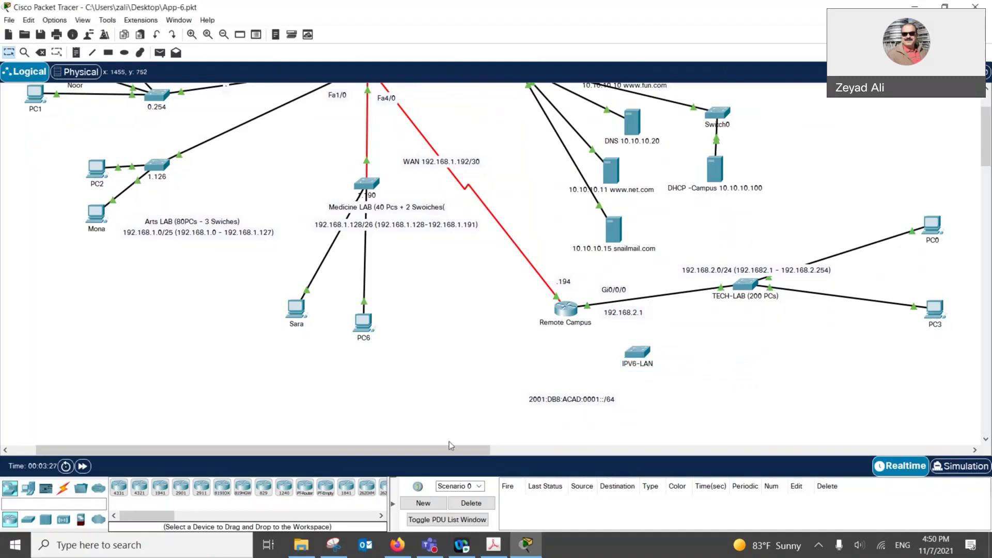
Cable switch port GigabitEthernet0/1 to router port GigabitEthernet0/0/1 with copper straight-through
left_click(63, 487)
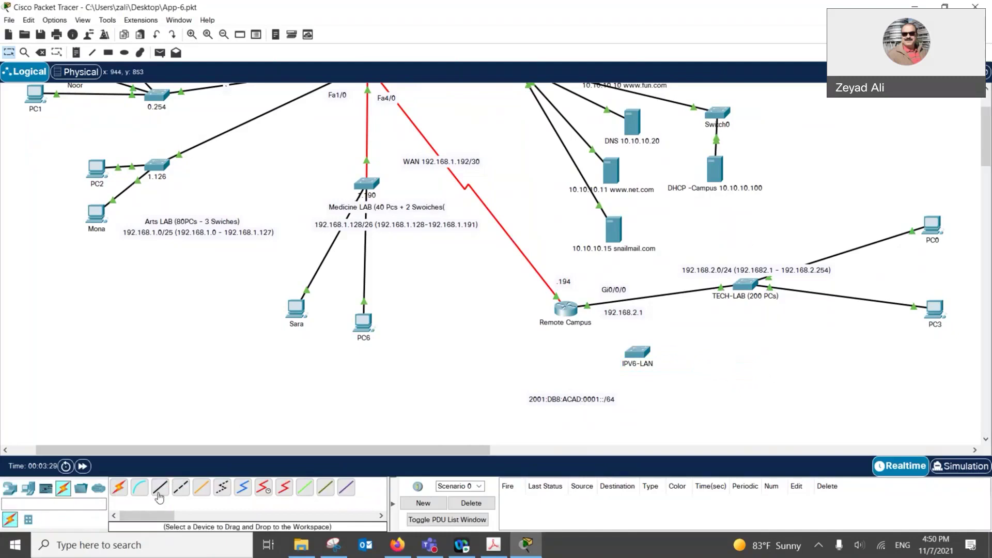
left_click(160, 487)
left_click(637, 353)
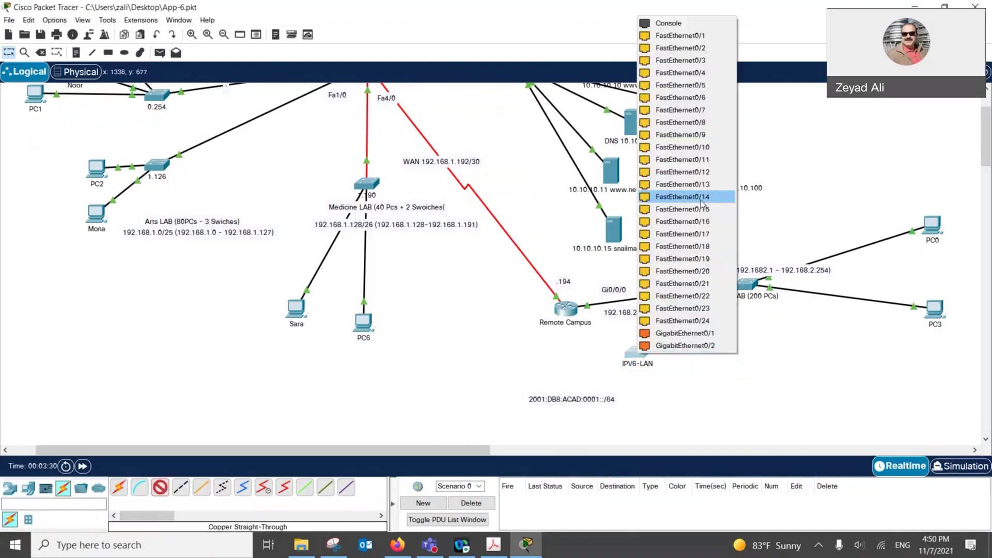
left_click(685, 333)
left_click(581, 320)
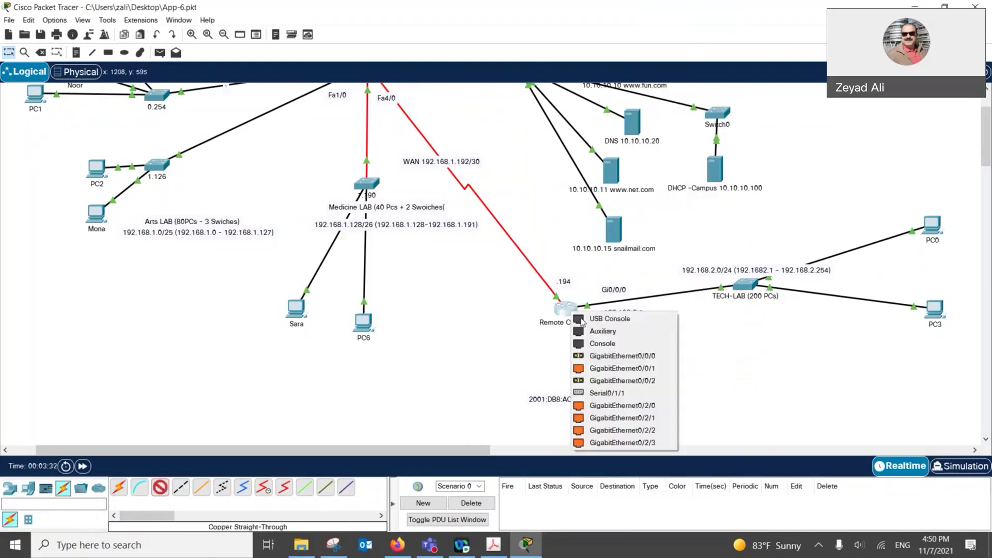
left_click(623, 369)
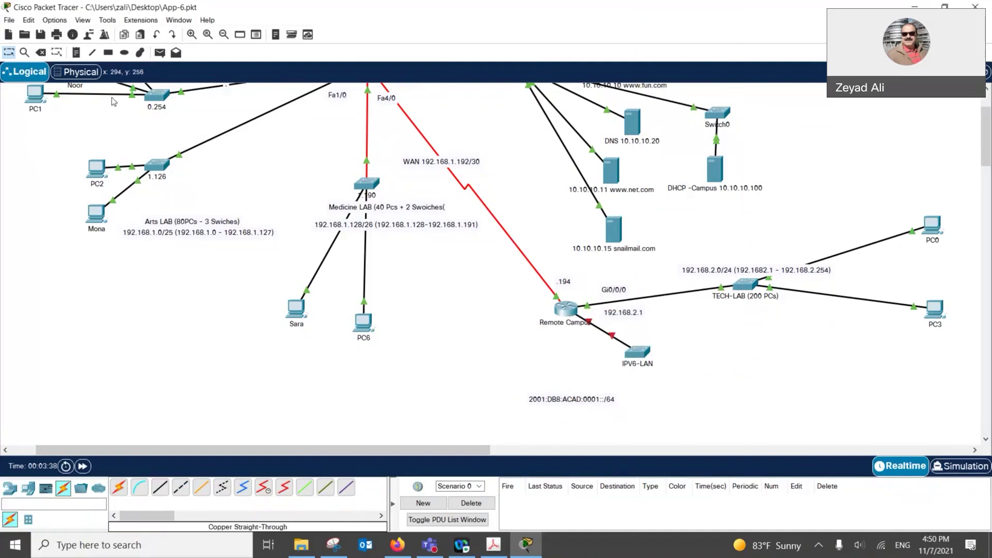
Add a Gi0/0/1 text note beside the new router link
left_click(76, 52)
left_click(563, 344)
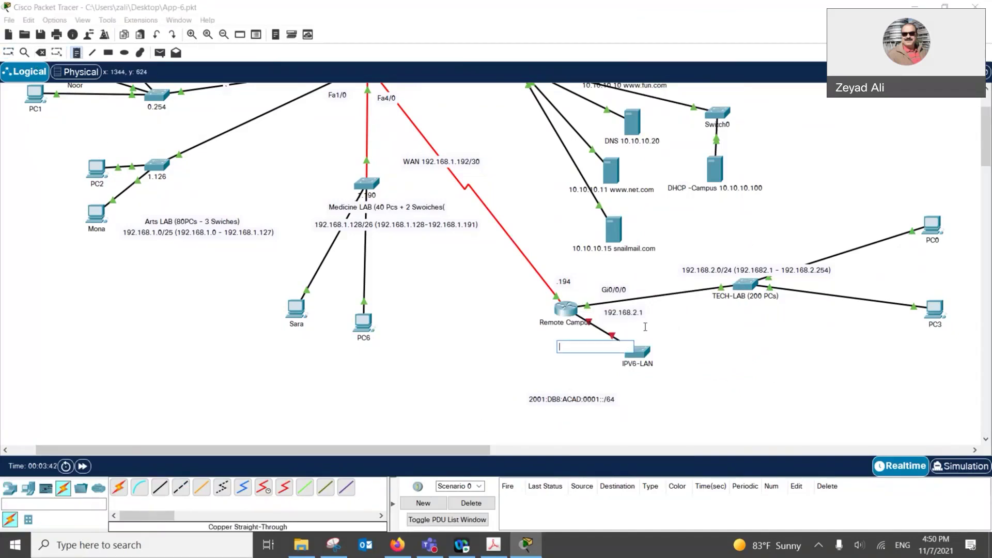
type("Gi0/0/1")
key("Escape")
left_click_drag(572, 351, 571, 342)
Place two generic PCs, PC5 and PC7, to the right of the IPV6-LAN switch
left_click(28, 488)
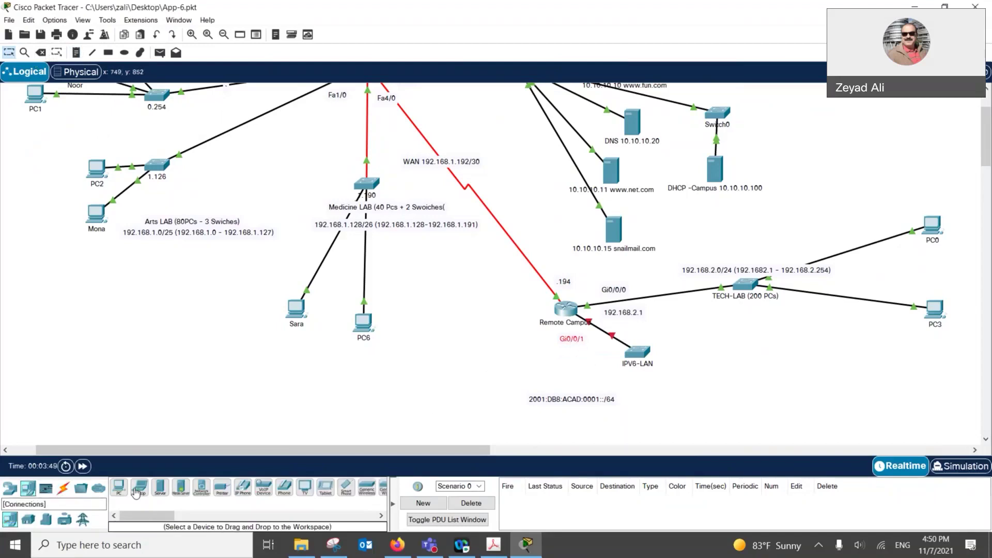
left_click(119, 487)
left_click(739, 343)
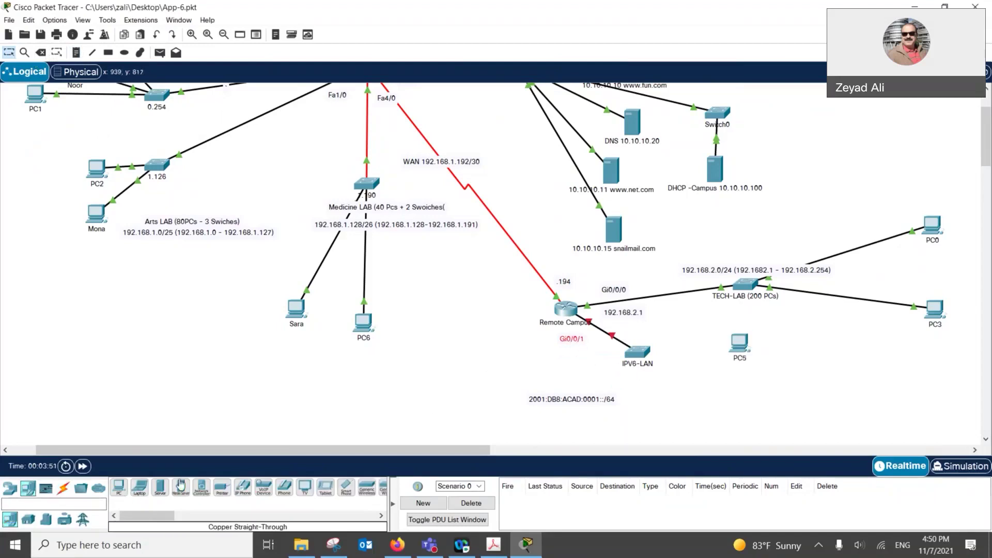
left_click(119, 487)
left_click(738, 388)
Cable PC5's and PC7's FastEthernet0 ports to free IPV6-LAN switch ports with copper straight-through
left_click(63, 488)
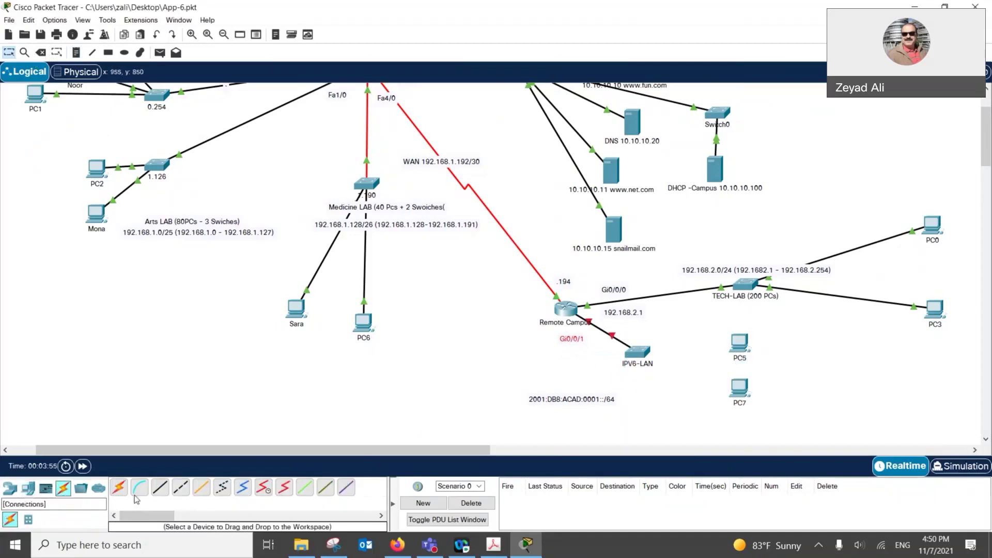
left_click(160, 487)
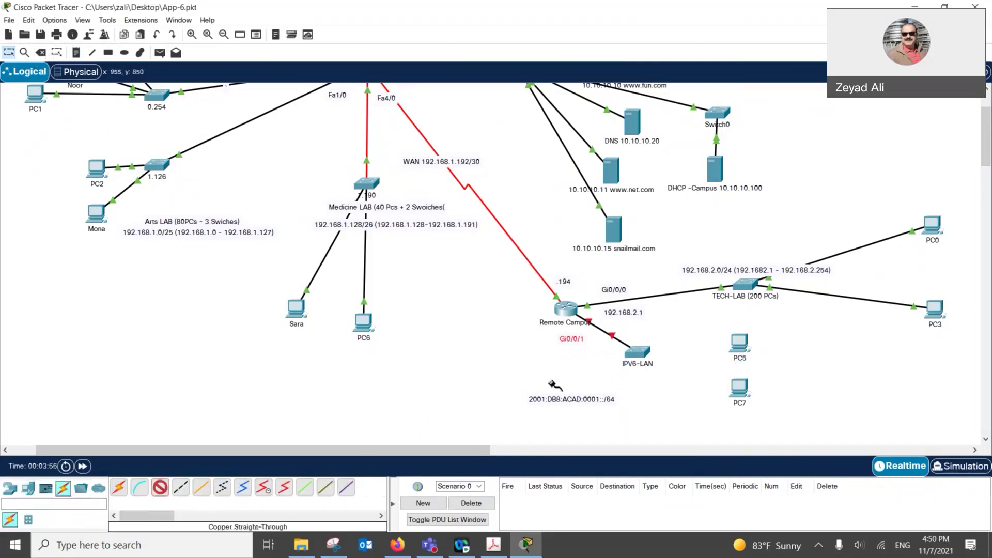
left_click(750, 343)
left_click(787, 386)
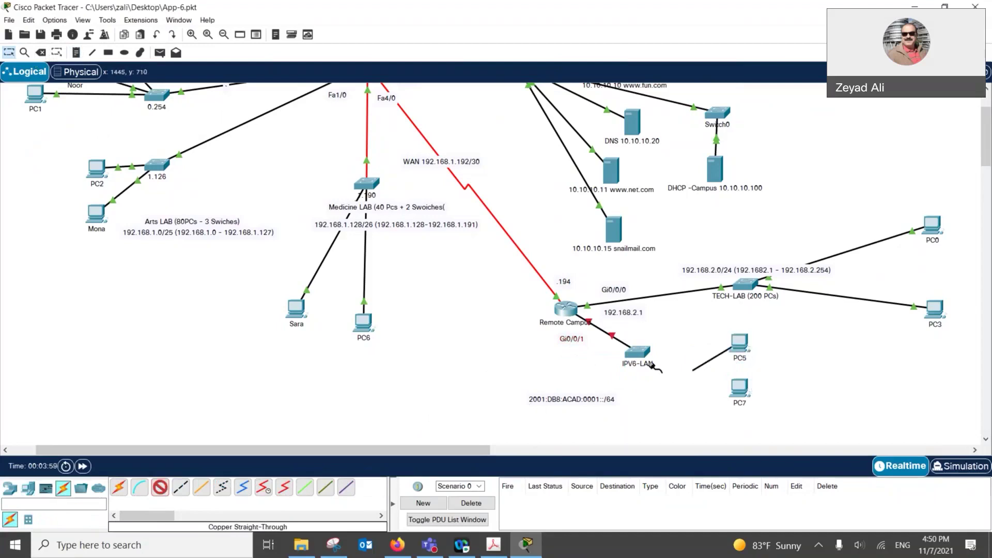
left_click(639, 353)
left_click(673, 333)
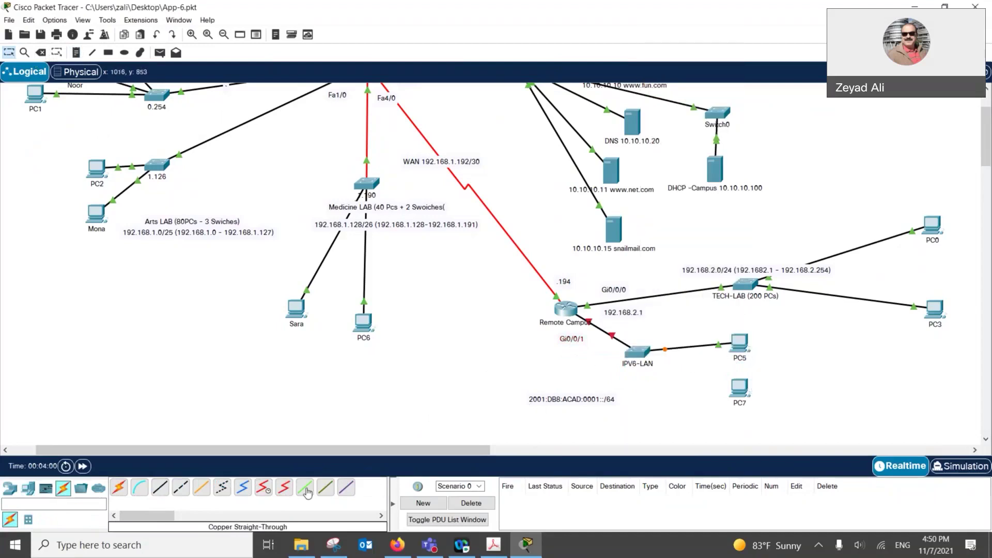
left_click(164, 495)
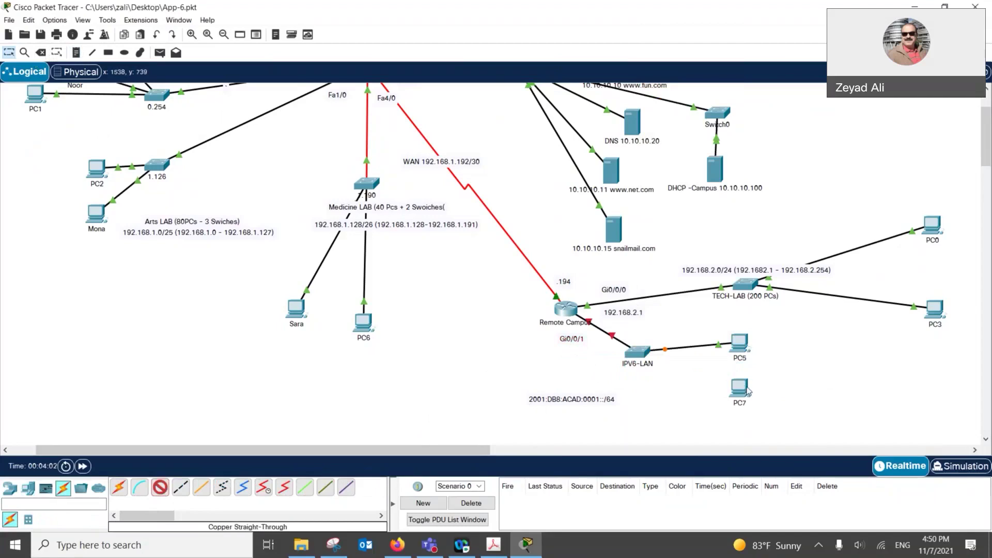
left_click(742, 386)
left_click(764, 430)
left_click(637, 352)
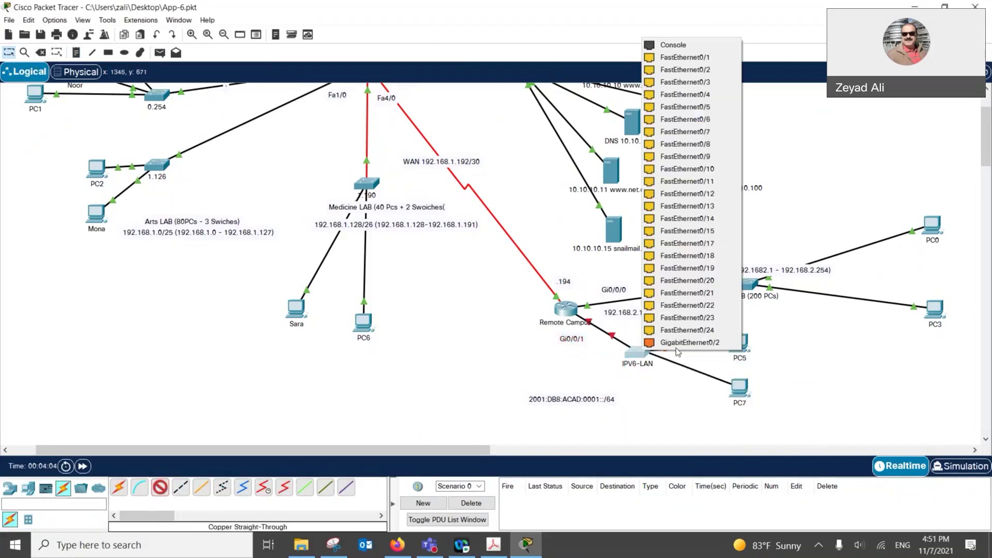
left_click(672, 256)
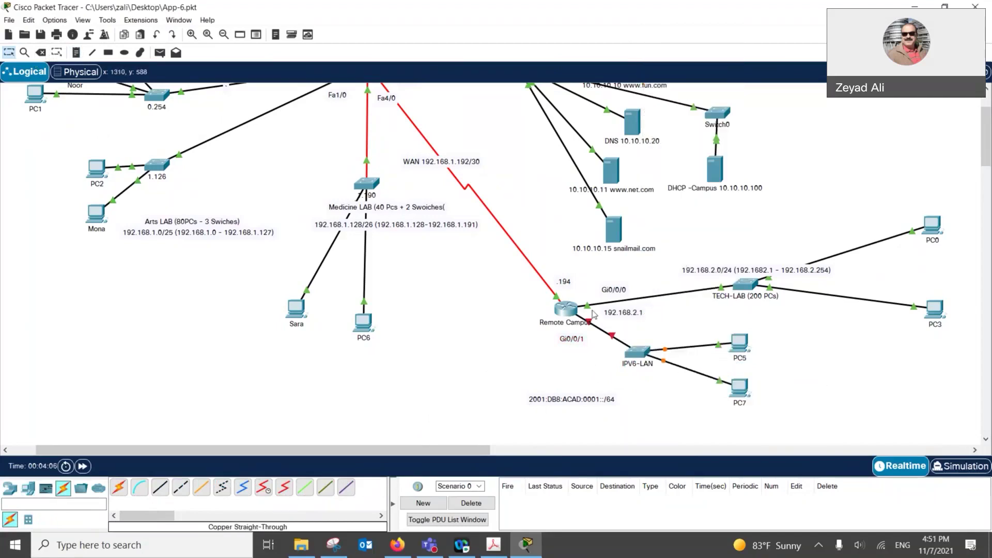
Open the Remote Campus router's CLI in a maximized device window
left_click(569, 310)
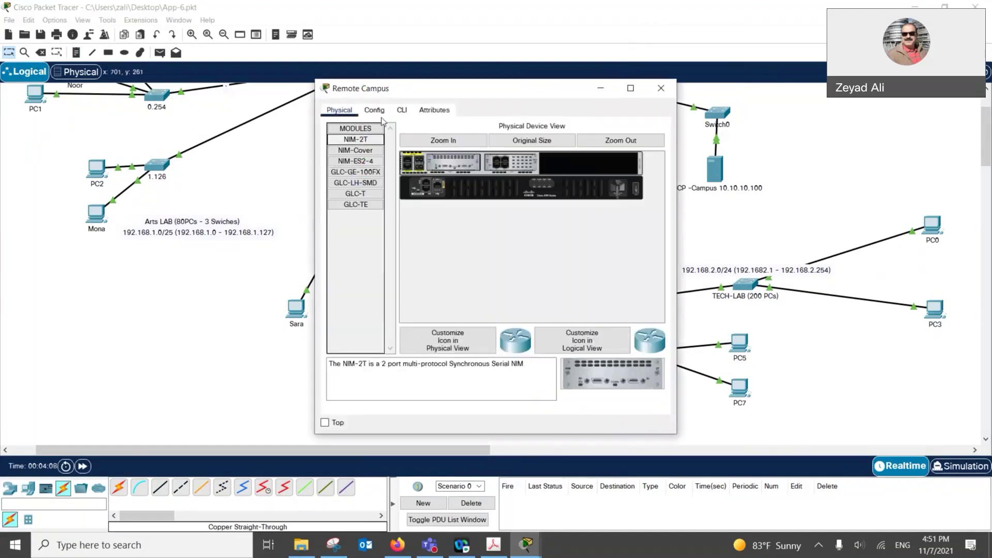
left_click(398, 112)
left_click(375, 111)
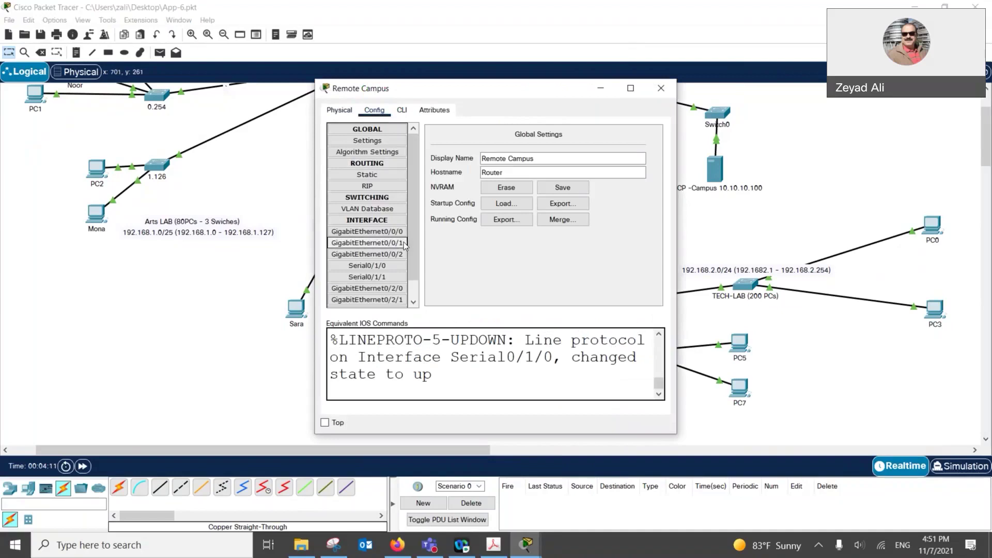
left_click(399, 110)
left_click(630, 87)
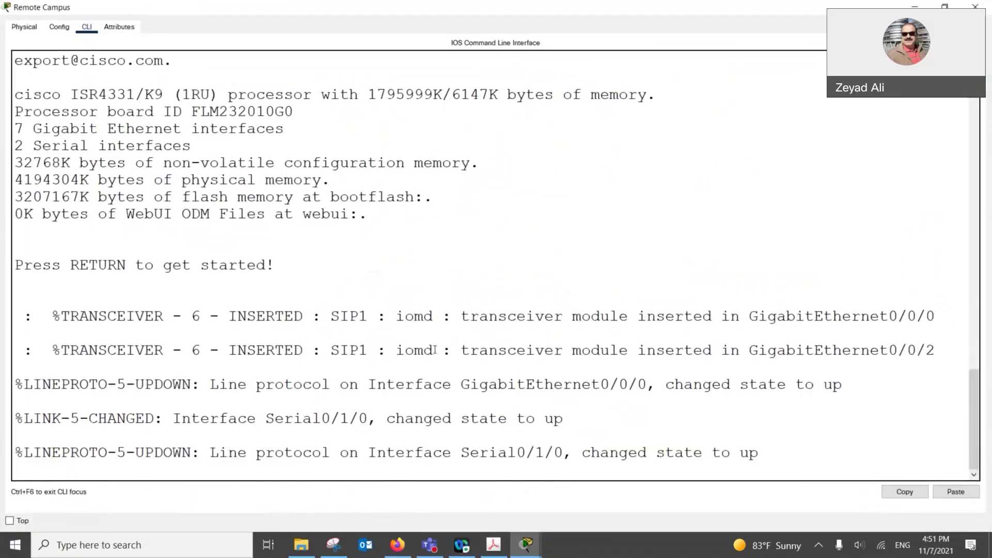
Enter enable and conf t, then run ipv6 unicast-routing
key("Return")
key("Return")
key("Return")
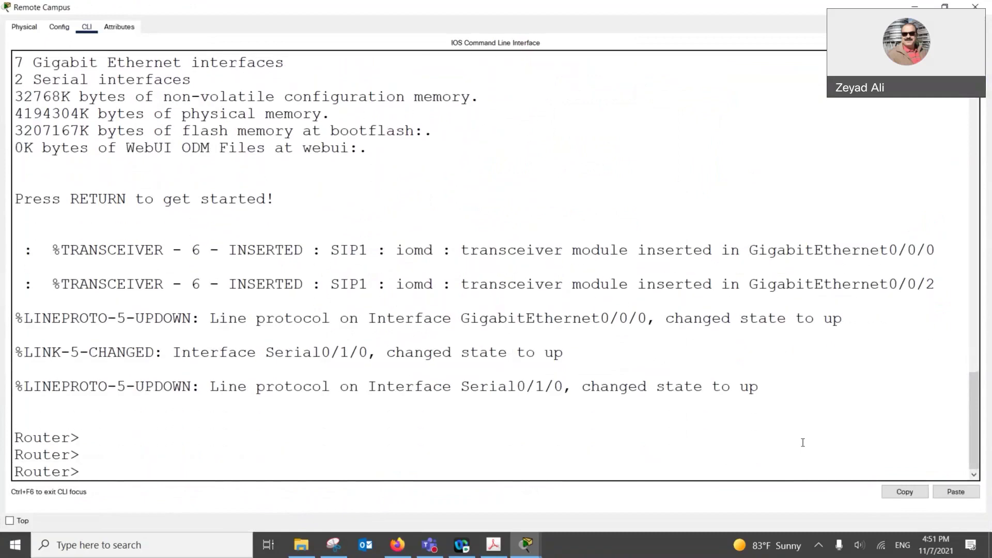
type("ena")
key("Return")
type("conf")
type(" t")
key("Return")
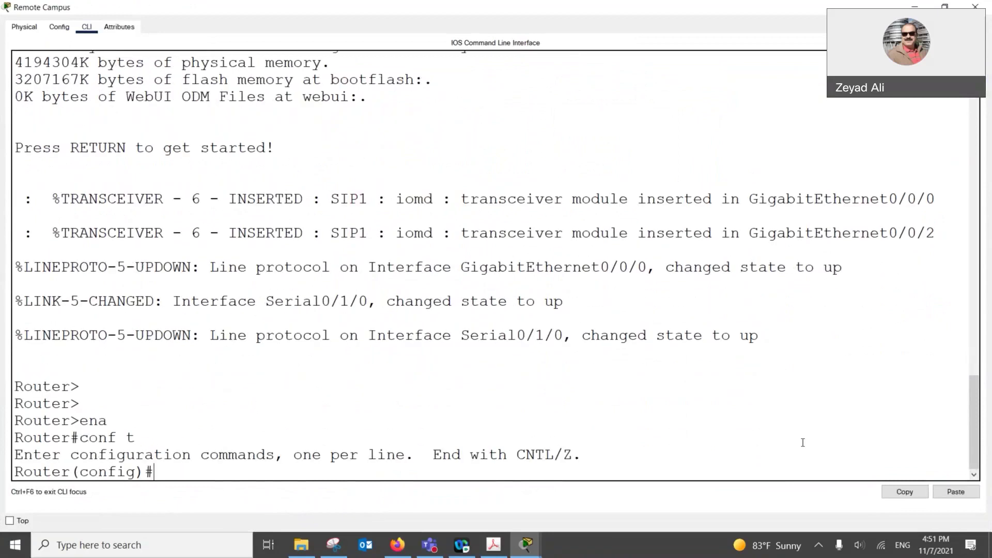
type("ipv6")
type("uni")
key("Tab")
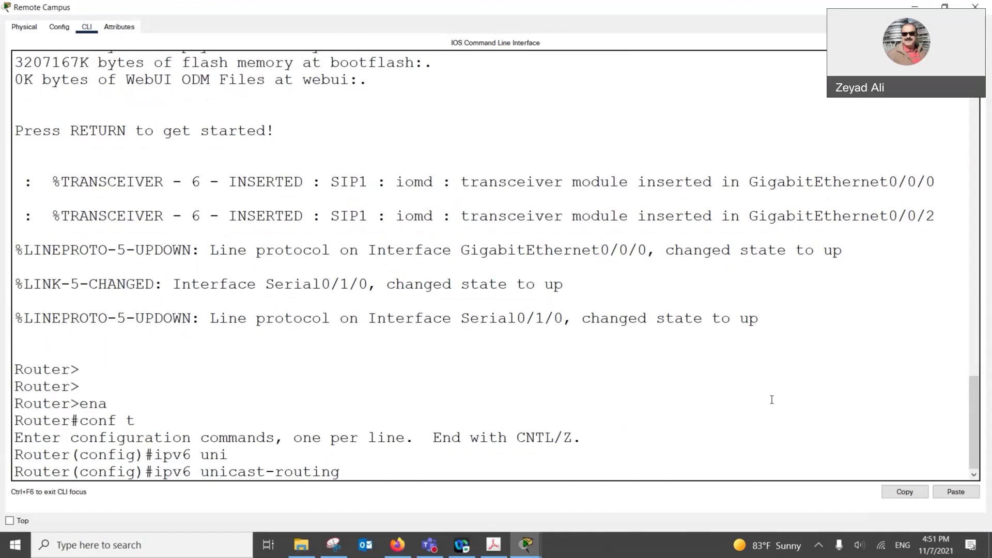
key("Return")
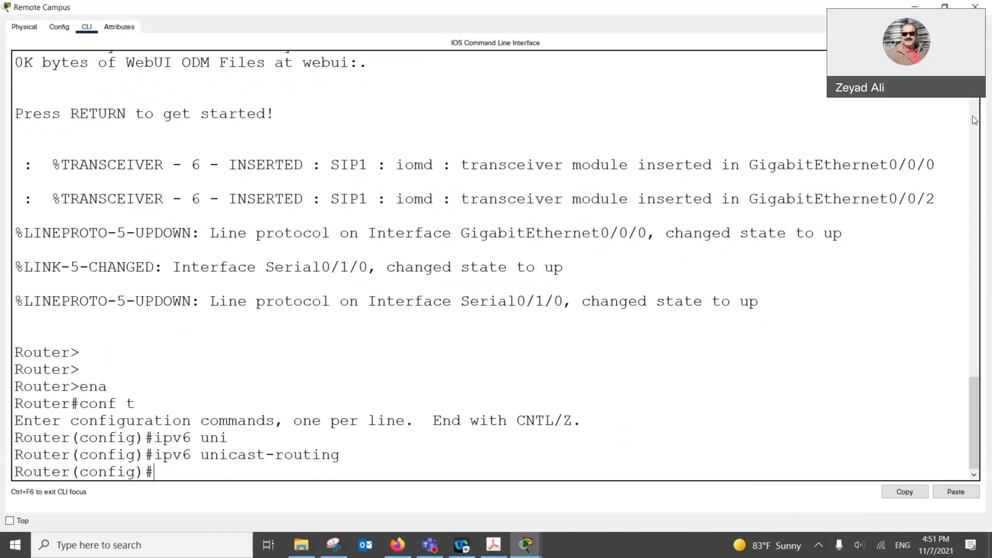
Move the 2001:DB8:ACAD:0001::/64 note near the router link and select its prefix text
left_click(976, 6)
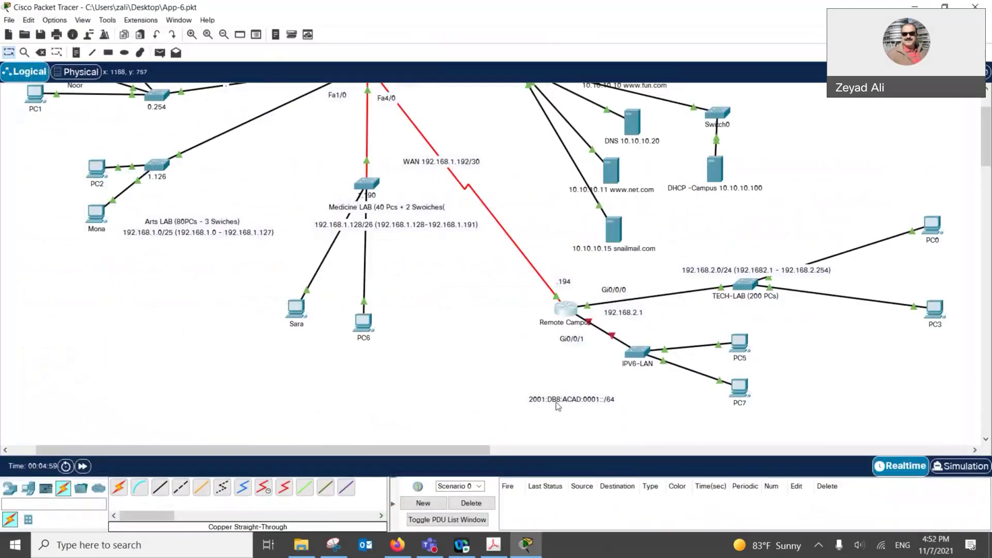
left_click_drag(537, 401, 503, 384)
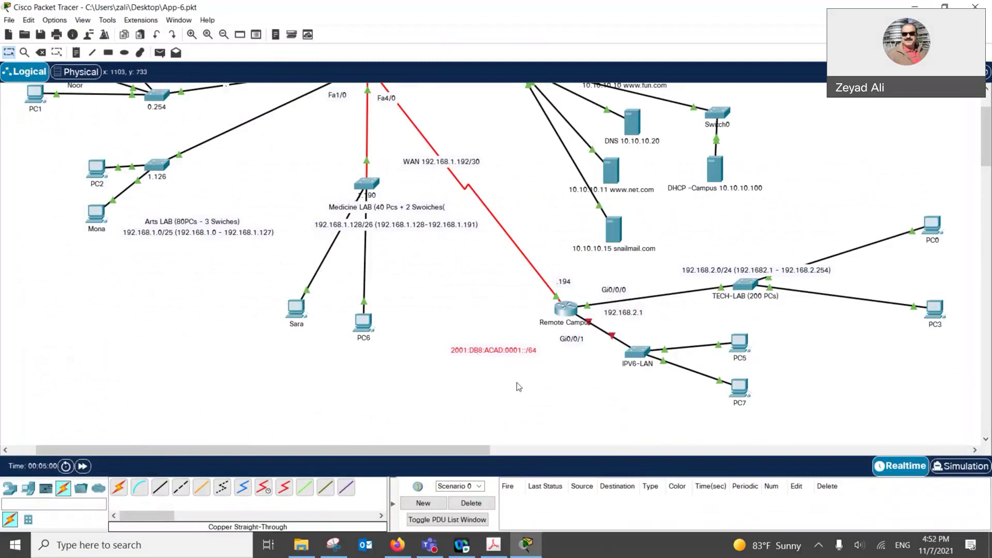
scroll(517, 384, "up", 2)
scroll(535, 421, "down", 1)
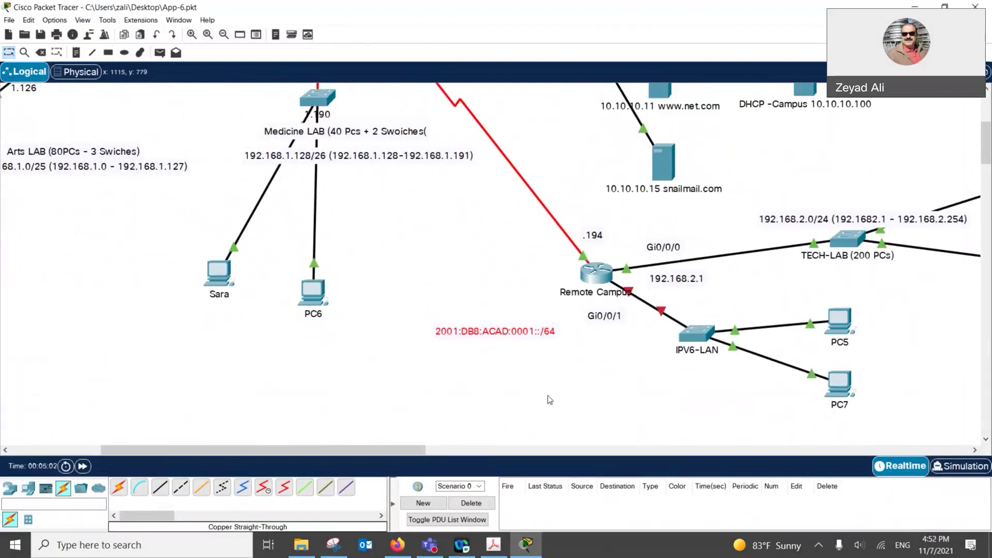
scroll(549, 399, "up", 1)
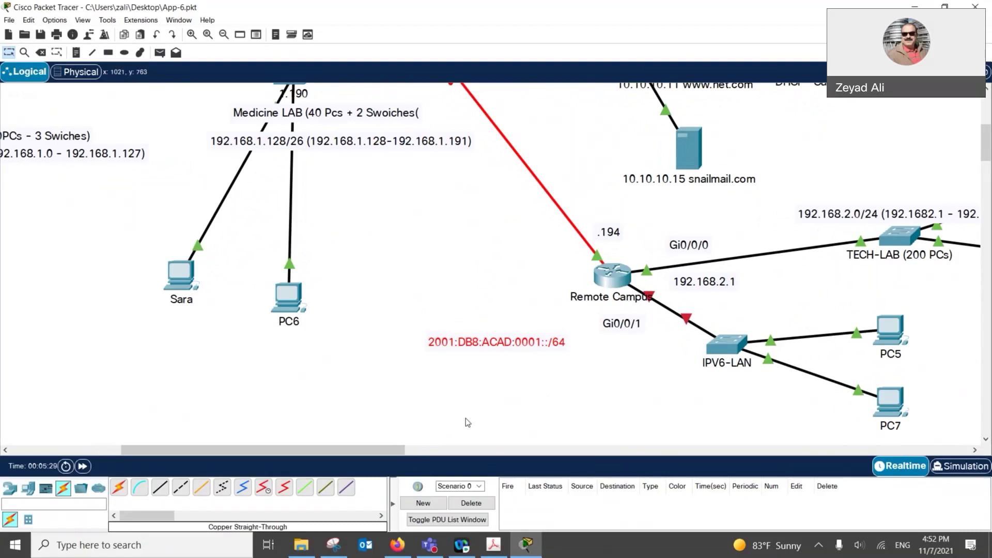
double_click(536, 348)
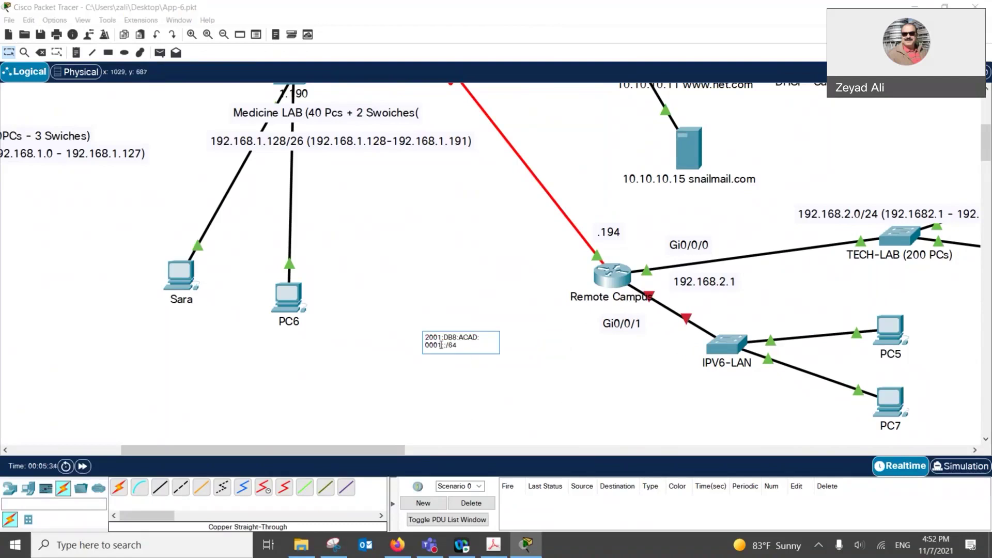
key("ctrl+a")
key("ctrl+c")
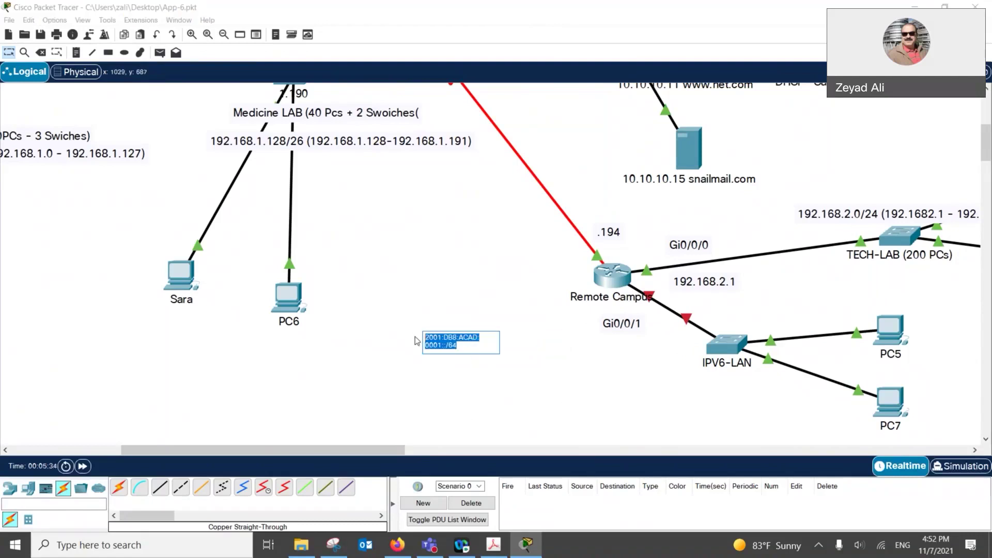
In the router CLI, enter interface configuration for gi0/0/1
left_click(616, 279)
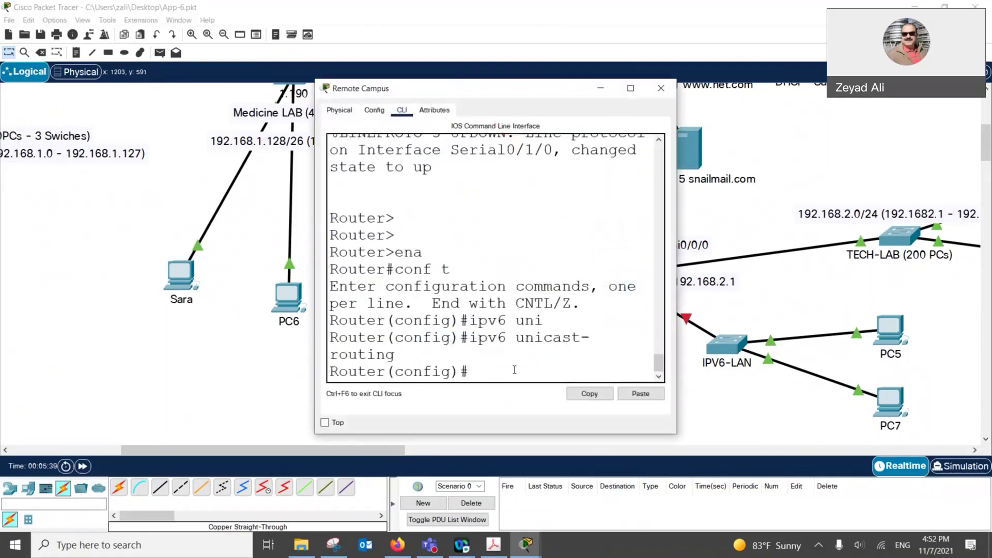
type("int gi")
left_click_drag(324, 92, 91, 89)
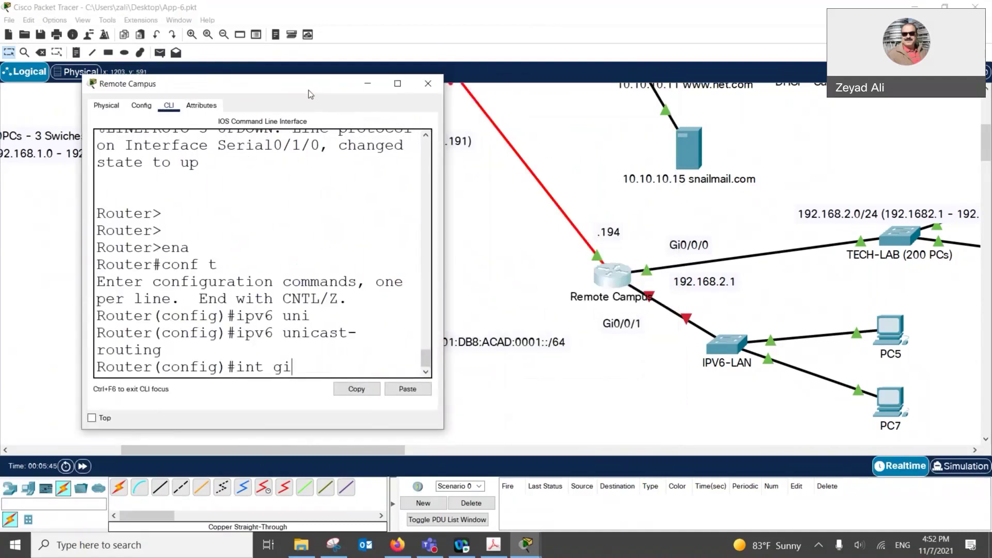
type("0/")
type("/0/1")
key("Return")
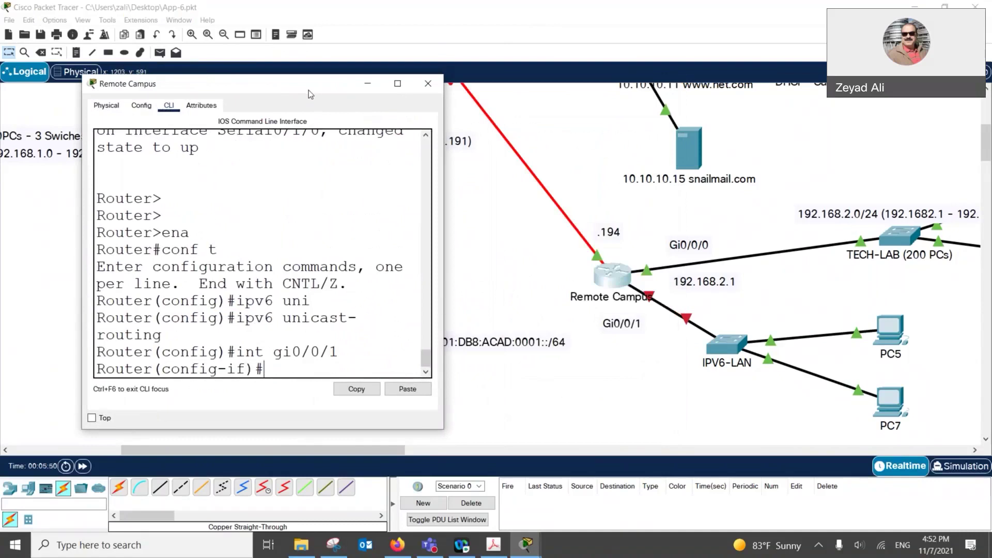
Enter ipv6 address with the pasted prefix changed to 2001:DB8:ACAD:0001::1/120
type("ipv6 address")
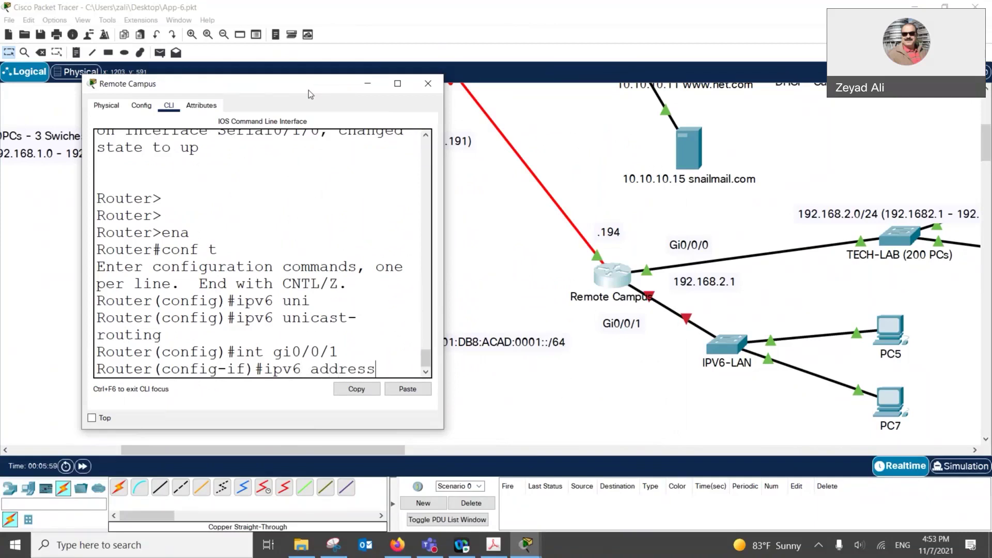
left_click_drag(448, 112, 788, 112)
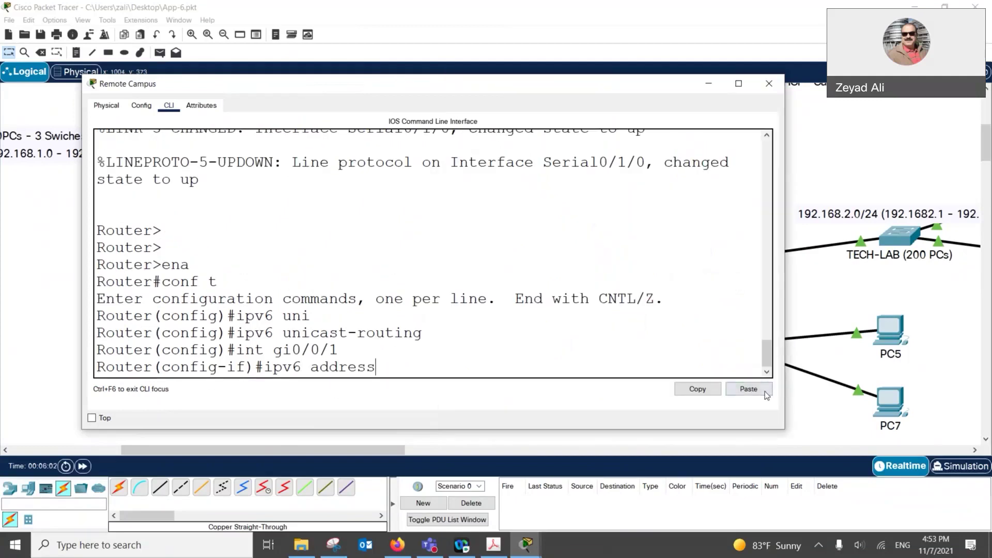
left_click(765, 390)
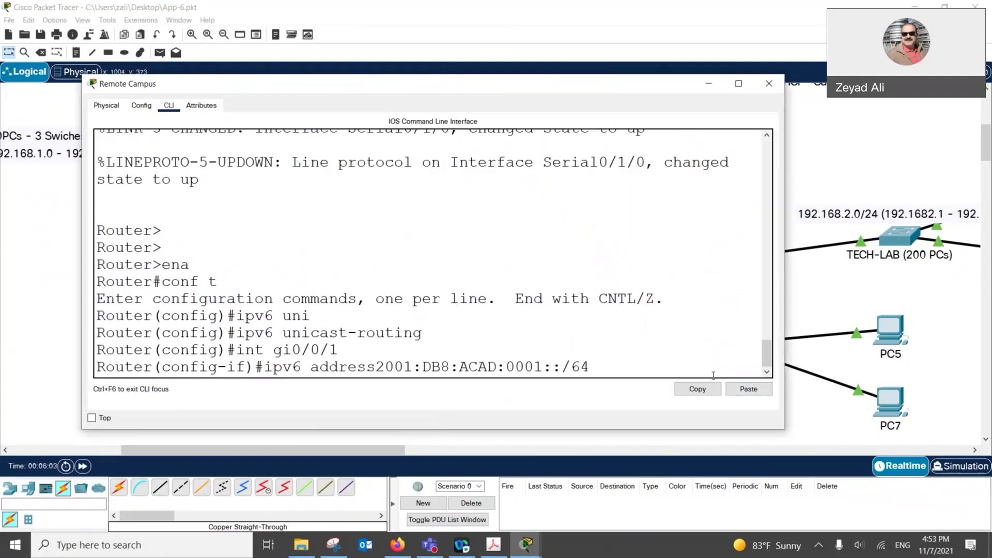
key("BackSpace")
key("BackSpace")
key("BackSpace")
type("1/120")
key("Return")
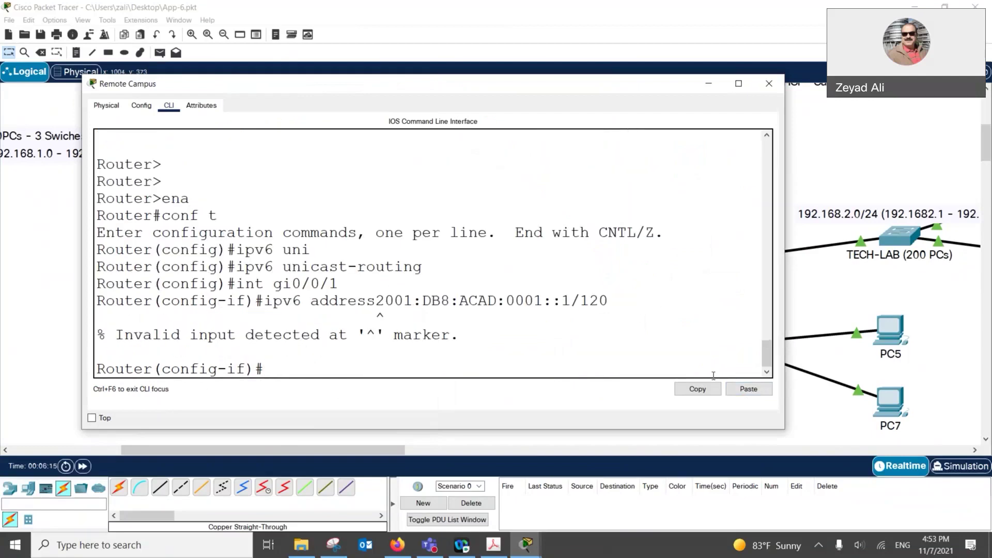
Recall the address command, add the missing space so it's accepted, and view Config
key("Up")
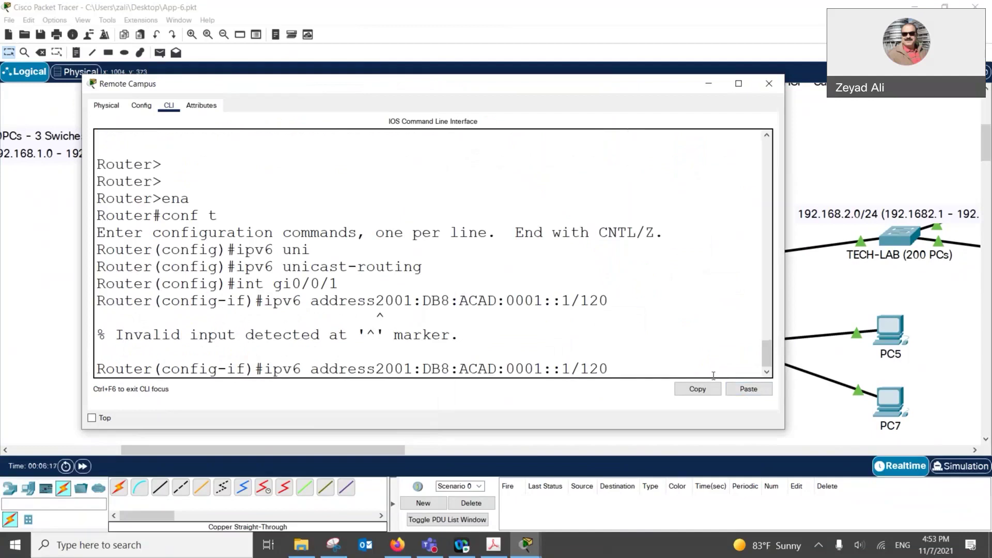
key("Left")
key("Left")
key("Left")
key("Left")
key("Left")
key("Left")
key("Left")
key("Left")
key("Left")
key("Left")
key("Left")
key("Left")
key("Left")
key("Left")
key("Left")
key("Left")
key("Left")
key("Left")
key("Left")
key("Left")
key("Return")
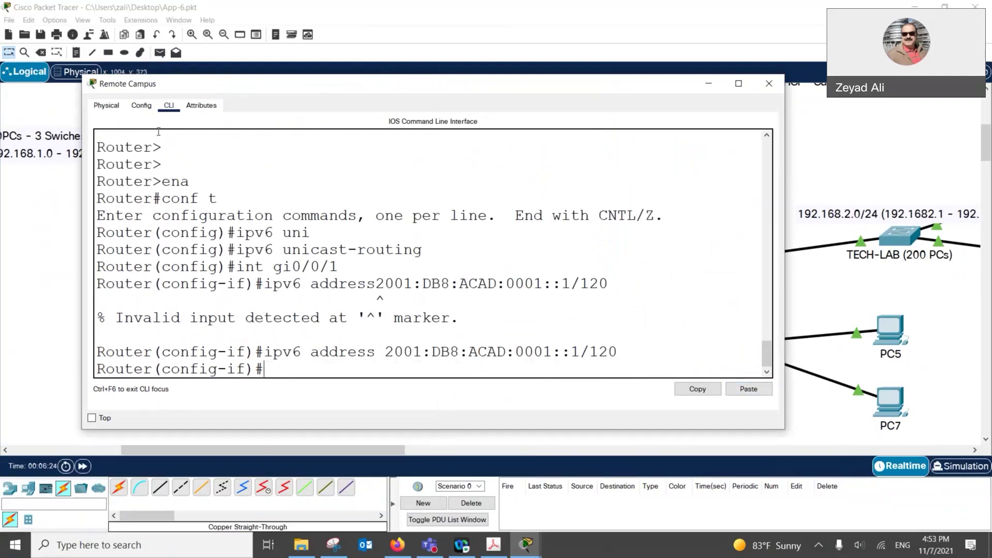
left_click(142, 106)
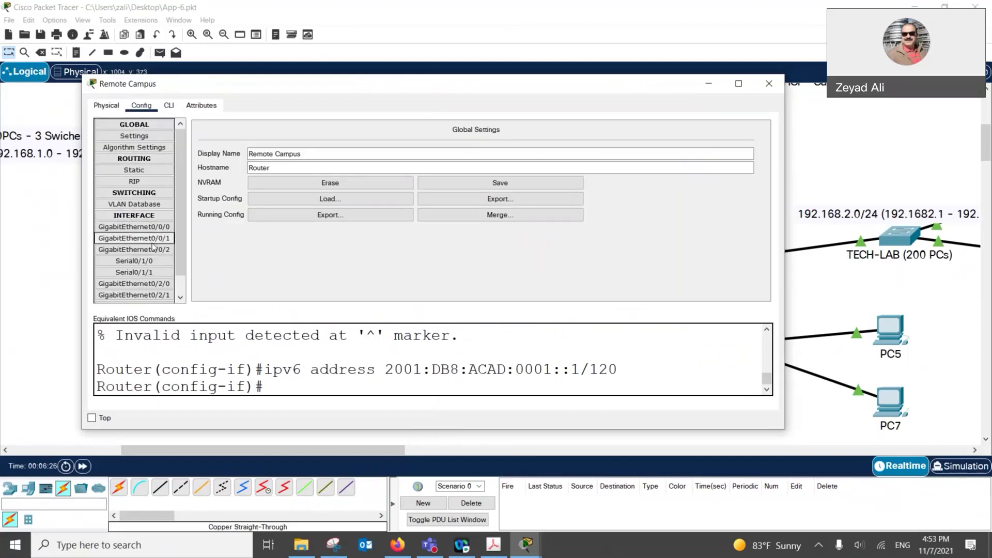
left_click(134, 227)
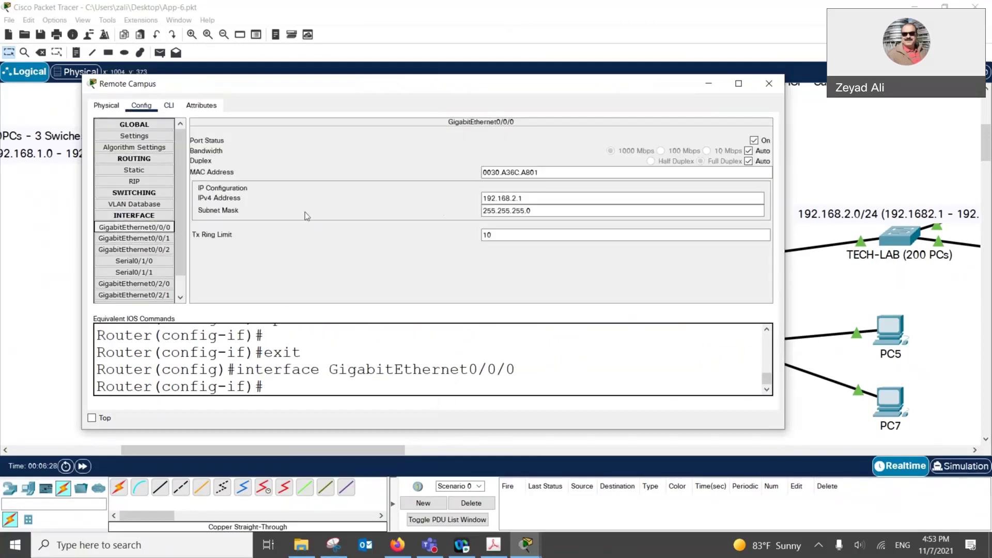
left_click(177, 238)
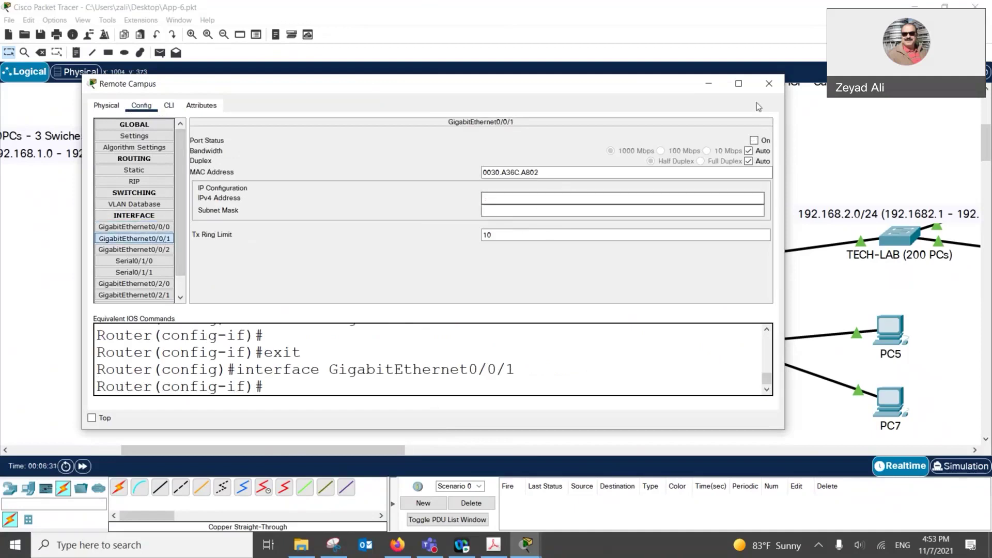
left_click(769, 83)
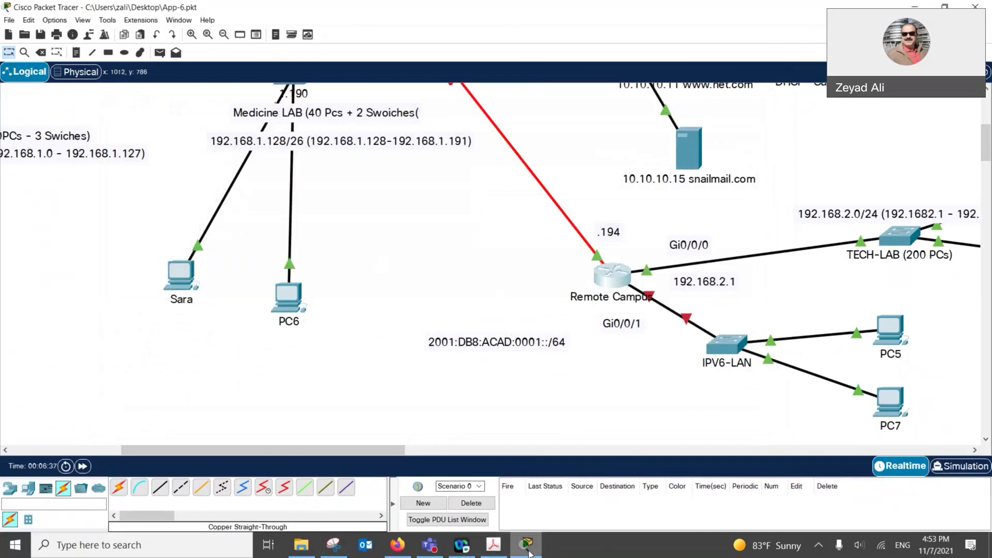
Reopen the router CLI maximized and recall int gi0/0/1 from command history
left_click(528, 546)
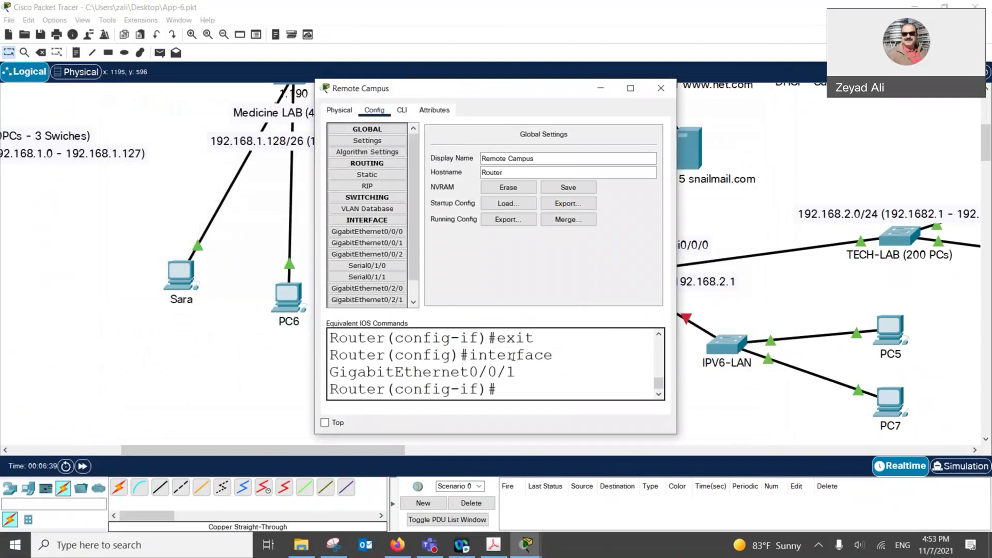
left_click(402, 110)
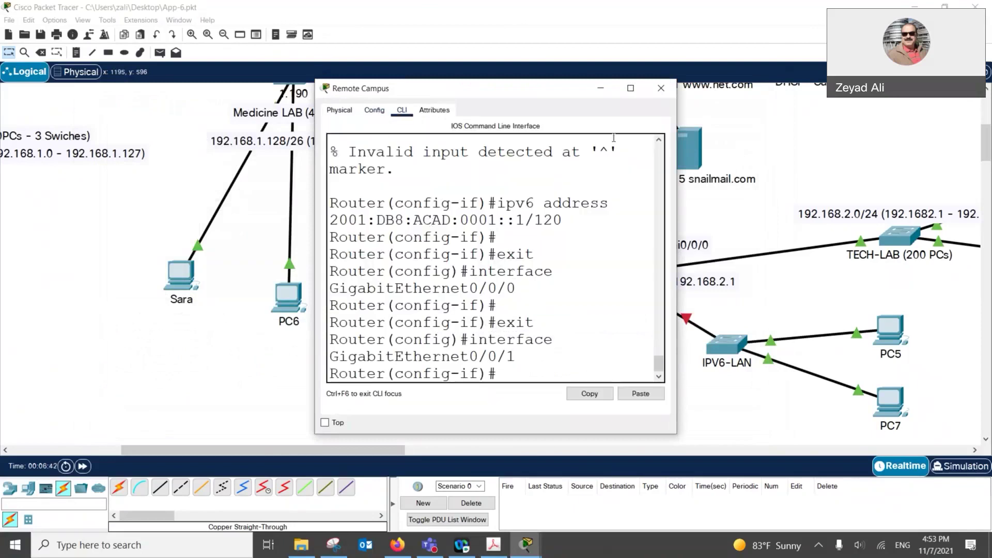
left_click(630, 88)
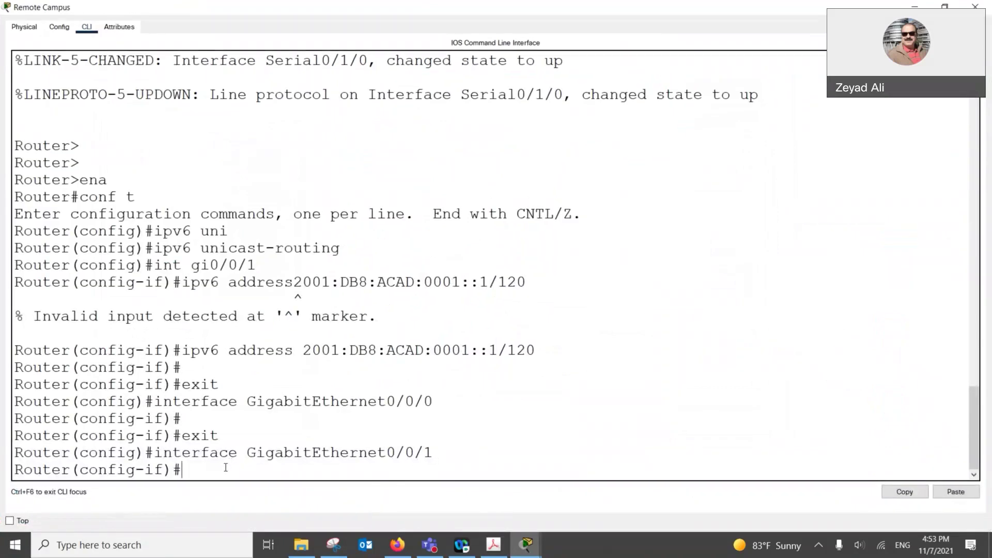
key("Up")
key("Up")
key("Up")
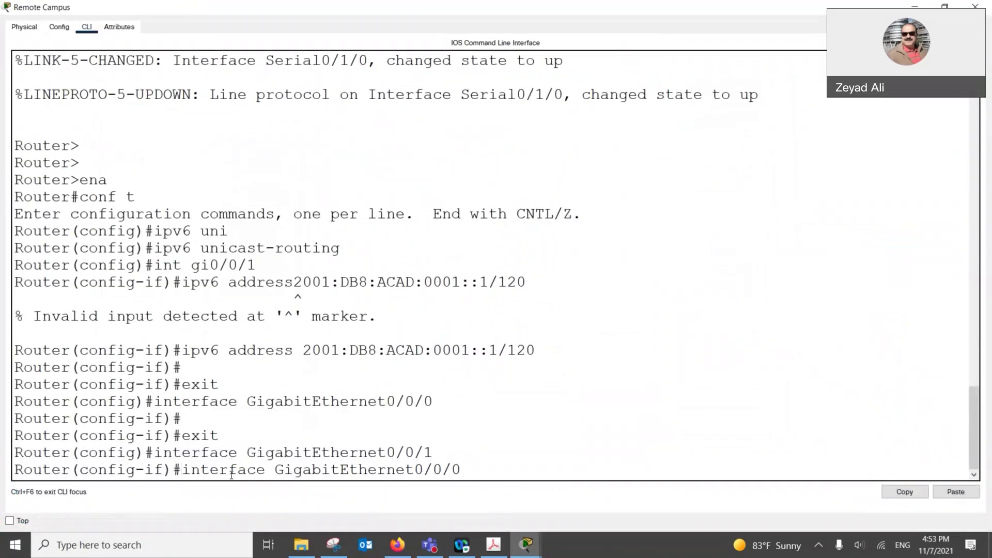
key("Up")
key("Up")
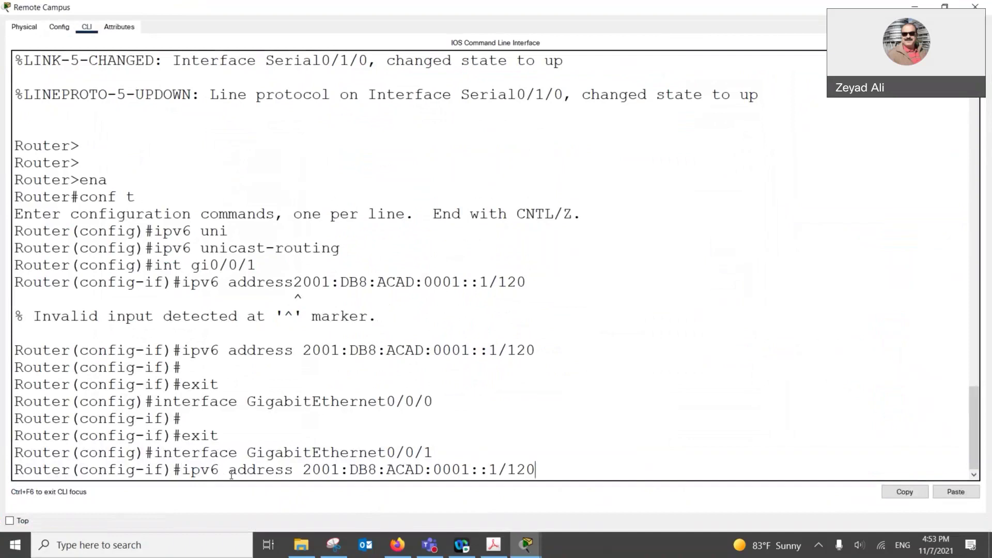
key("Up")
key("Up")
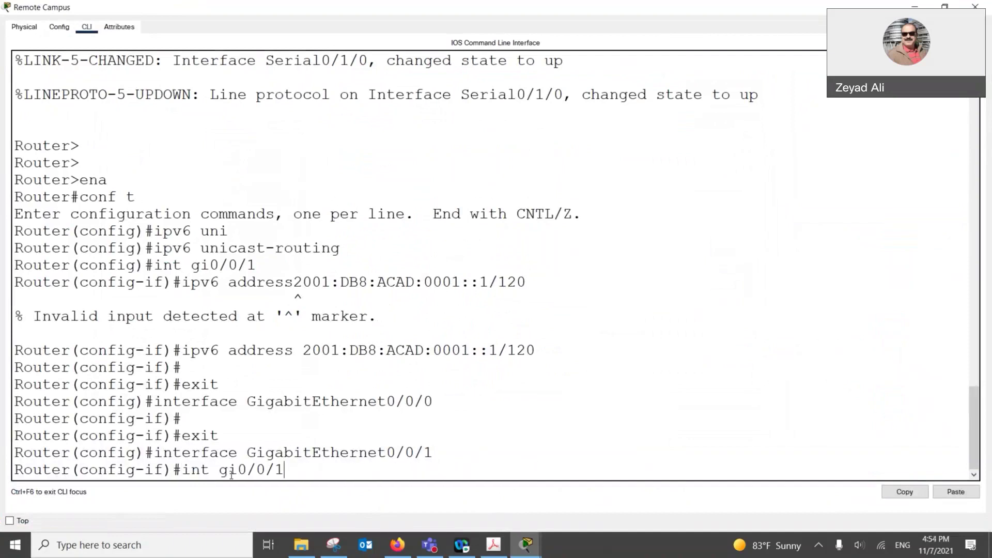
key("Return")
Run no shut on Gi0/0/1 to bring the link up, then close the router window
key("Up")
key("Up")
key("Up")
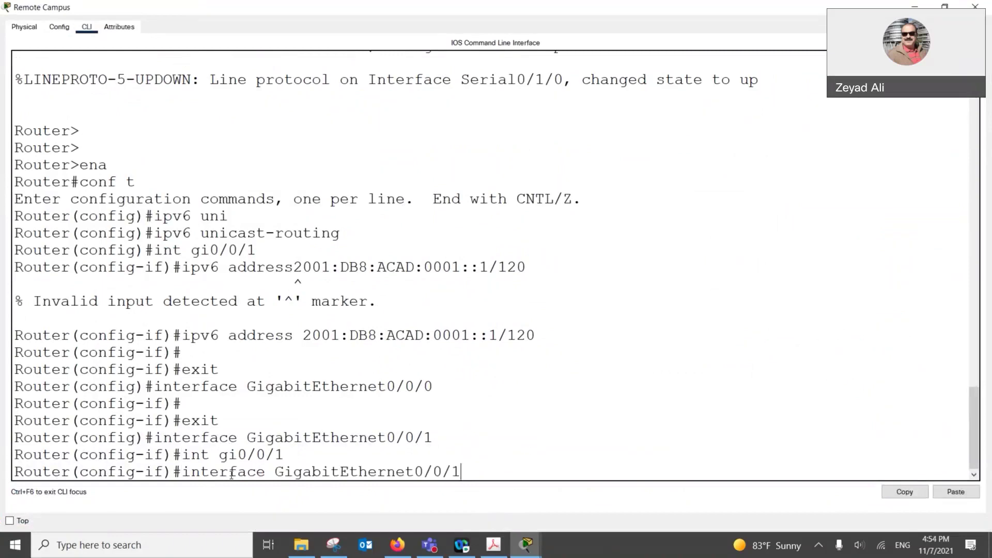
key("BackSpace")
key("BackSpace")
key("BackSpace")
key("BackSpace")
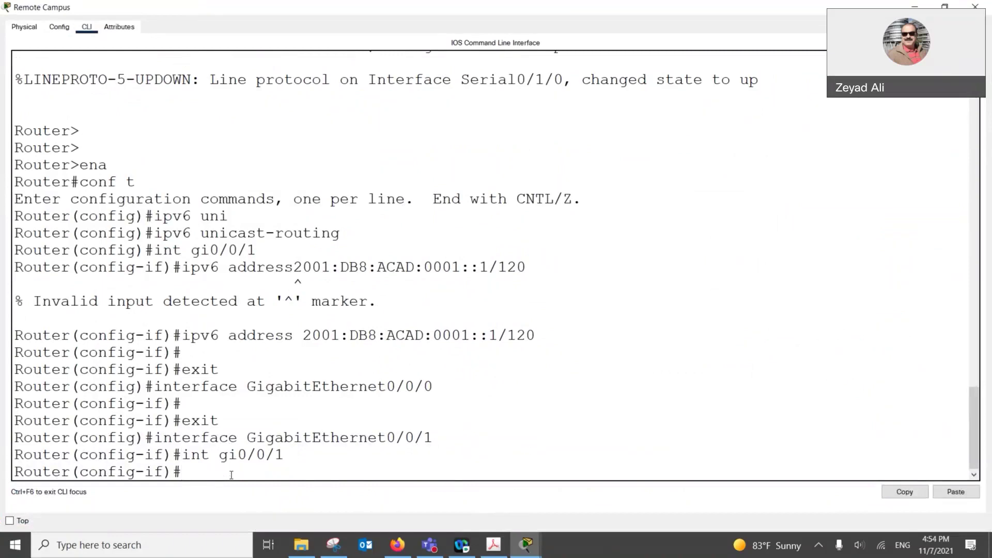
type("no shut")
key("Return")
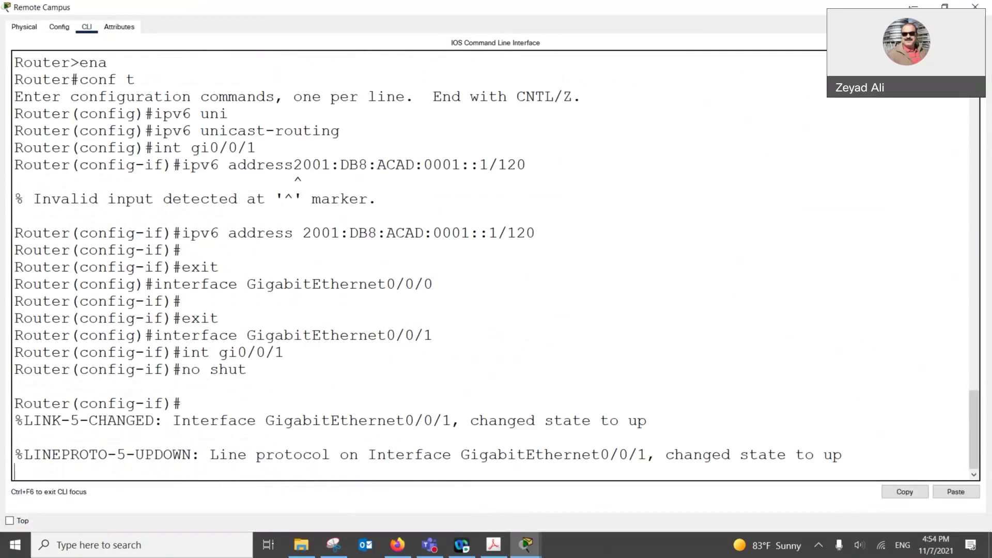
left_click(975, 6)
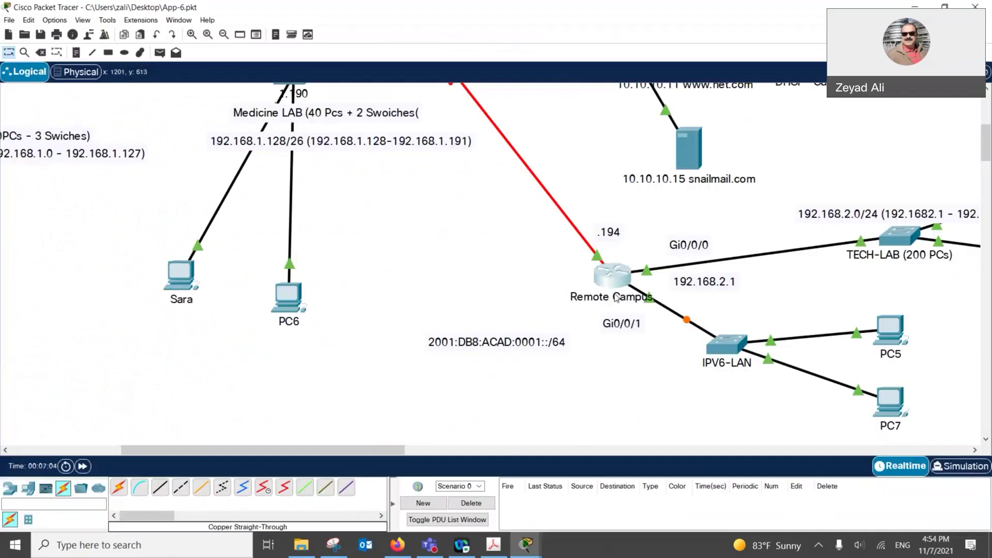
Open the IPV6-LAN switch CLI and enter VLAN 1 configuration via enable and conf t
left_click(736, 346)
left_click(403, 111)
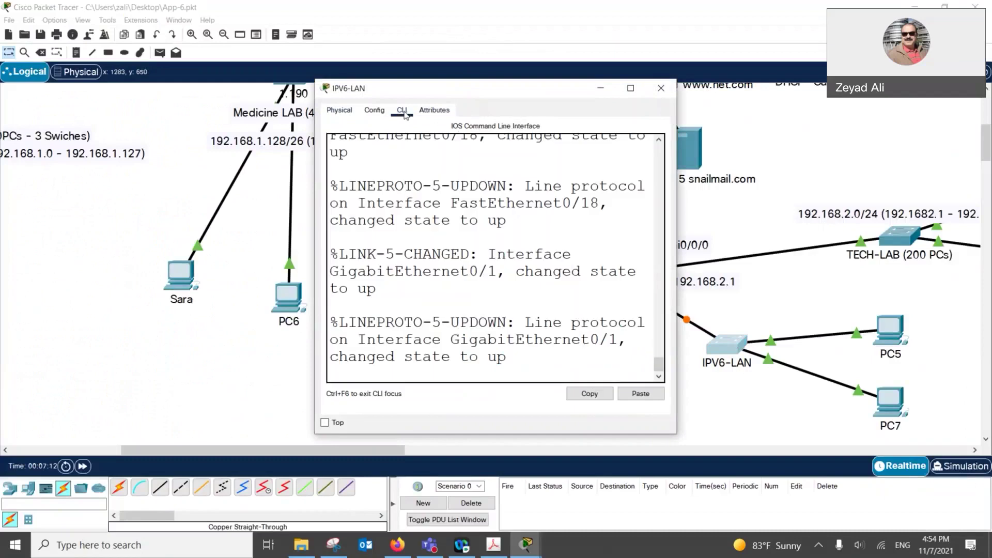
left_click_drag(555, 92, 486, 88)
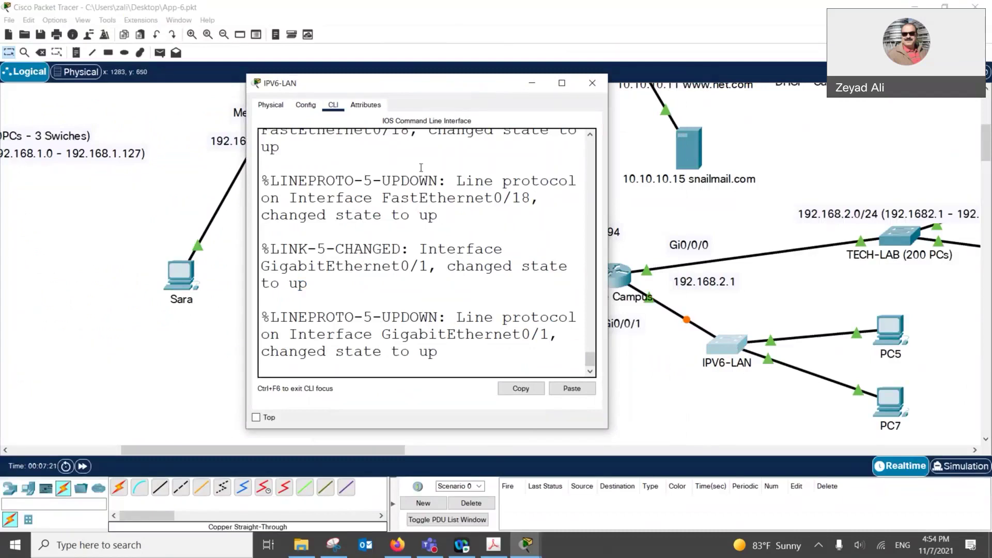
key("Return")
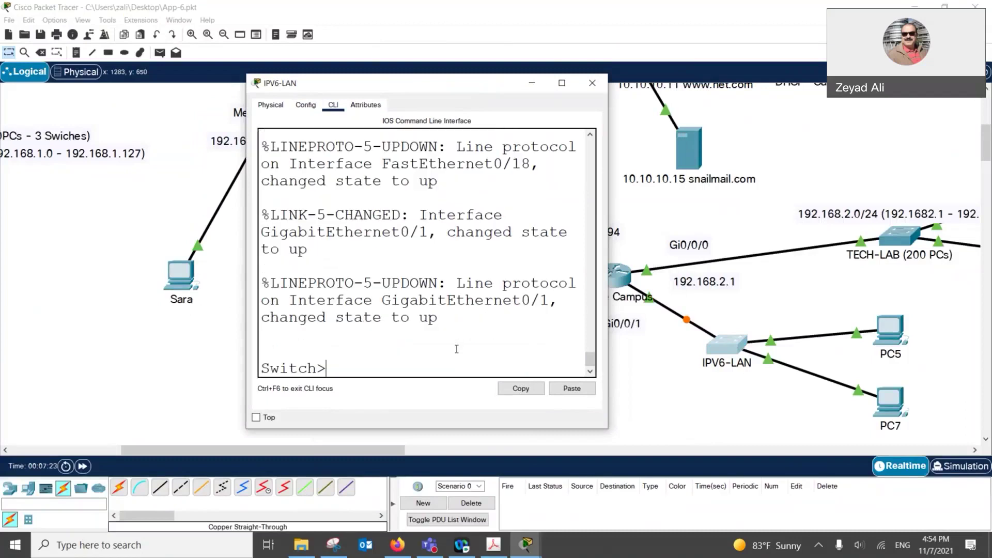
type("ena")
key("Return")
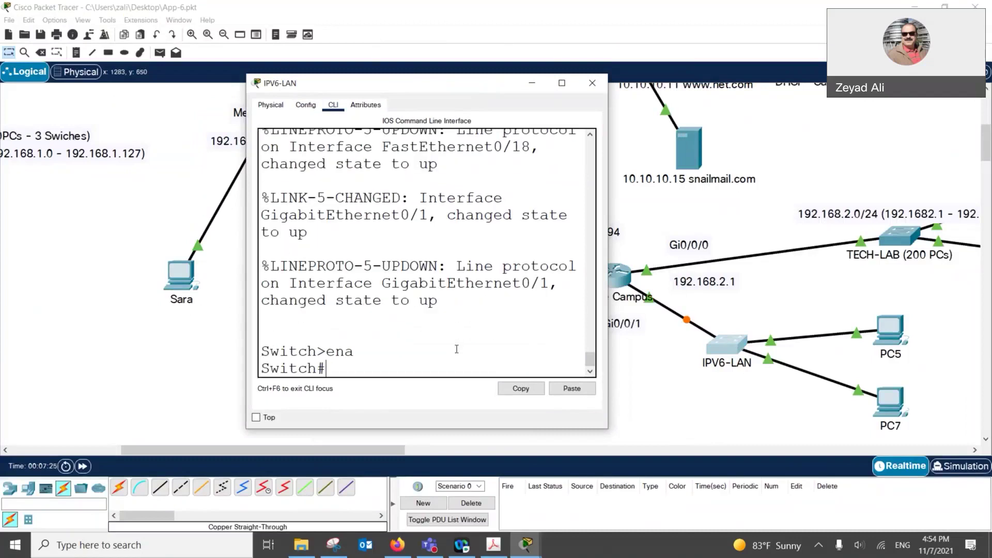
type("conf t")
key("Return")
type("int vlan 1")
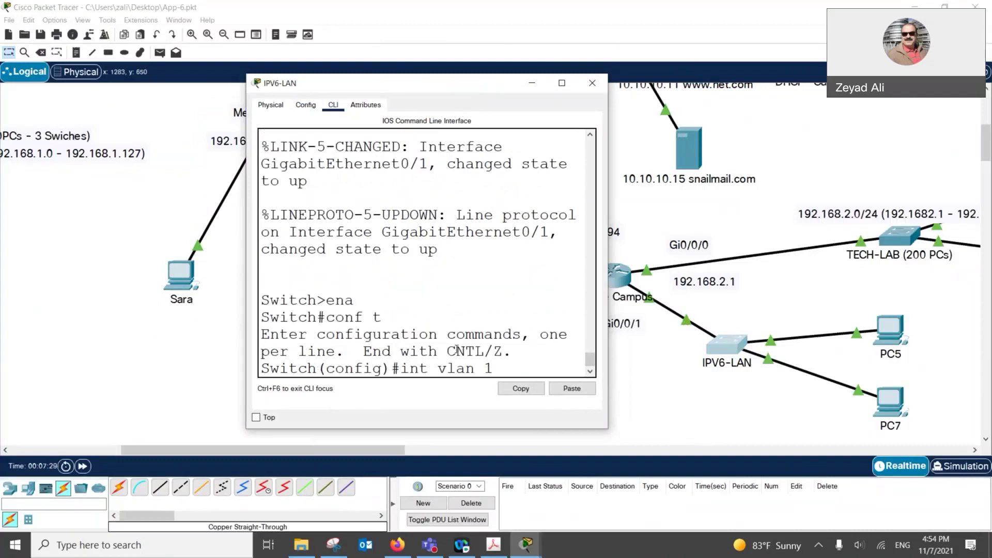
key("Return")
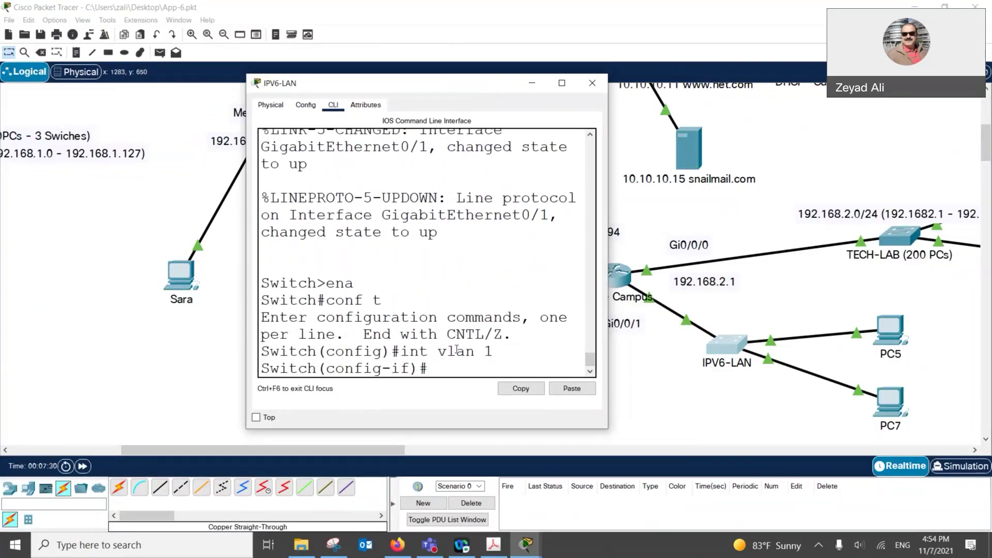
Try ipv6 address 2001:DB8:ACAD:0001::2/120 on VLAN 1, which is rejected, then exit
type("ip")
key("BackSpace")
key("BackSpace")
type("?ip")
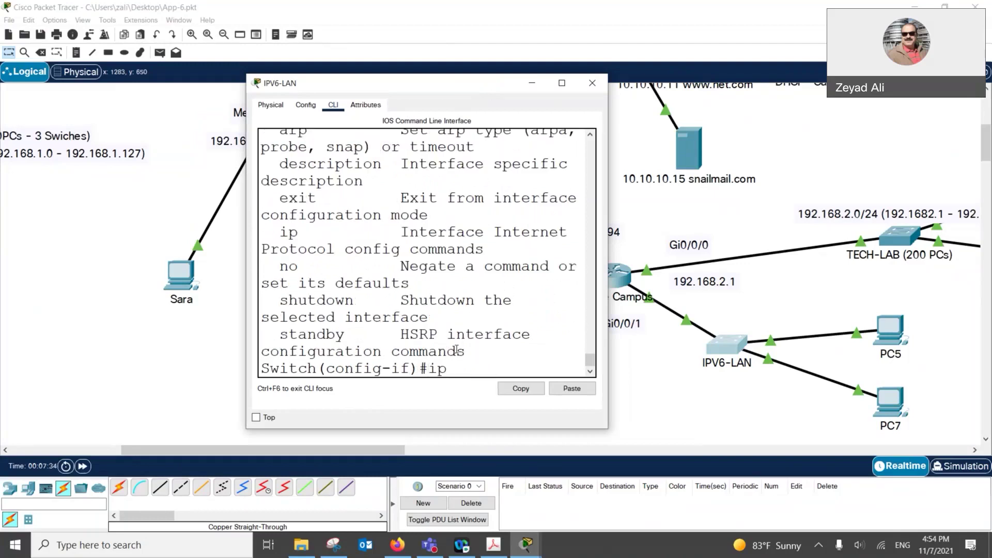
type("?")
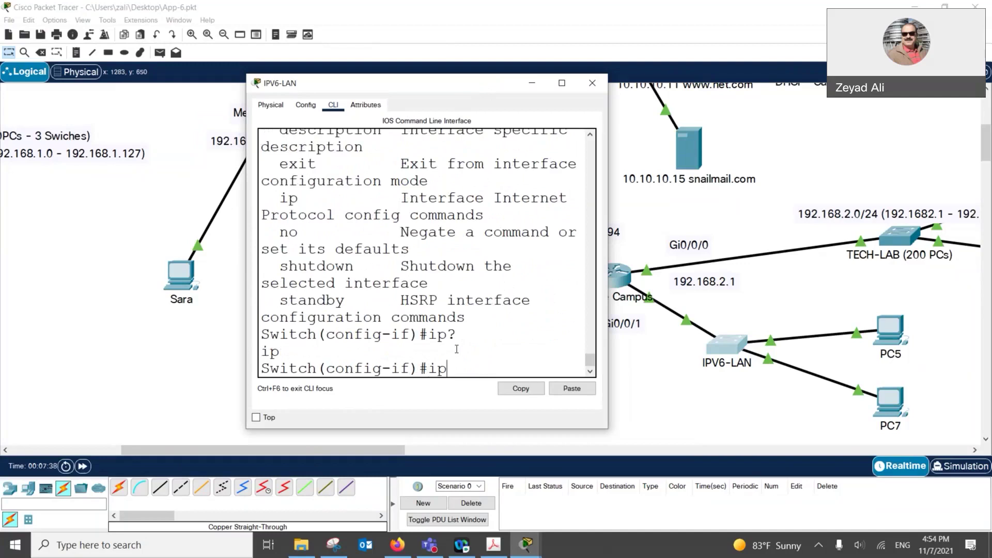
type("v6")
key("Return")
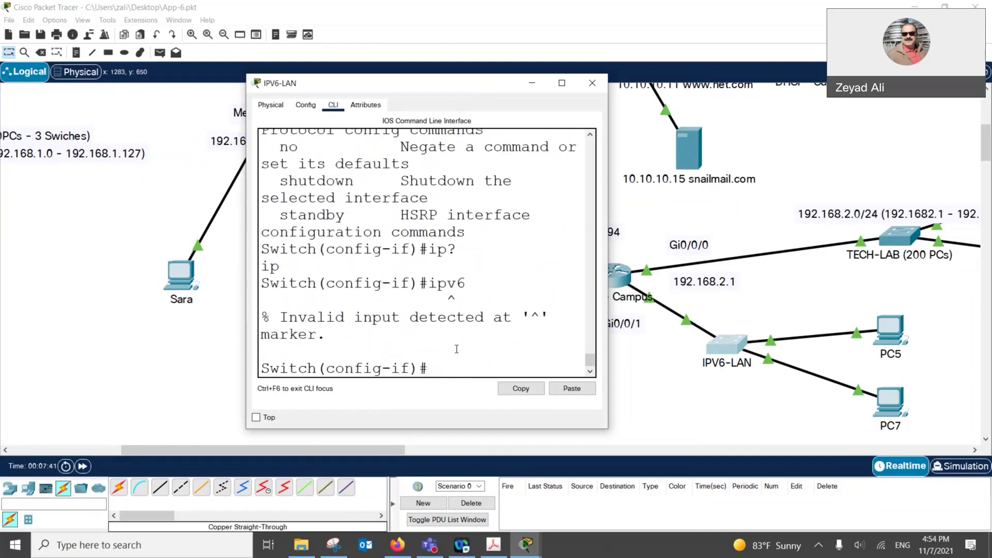
key("Up")
left_click(551, 391)
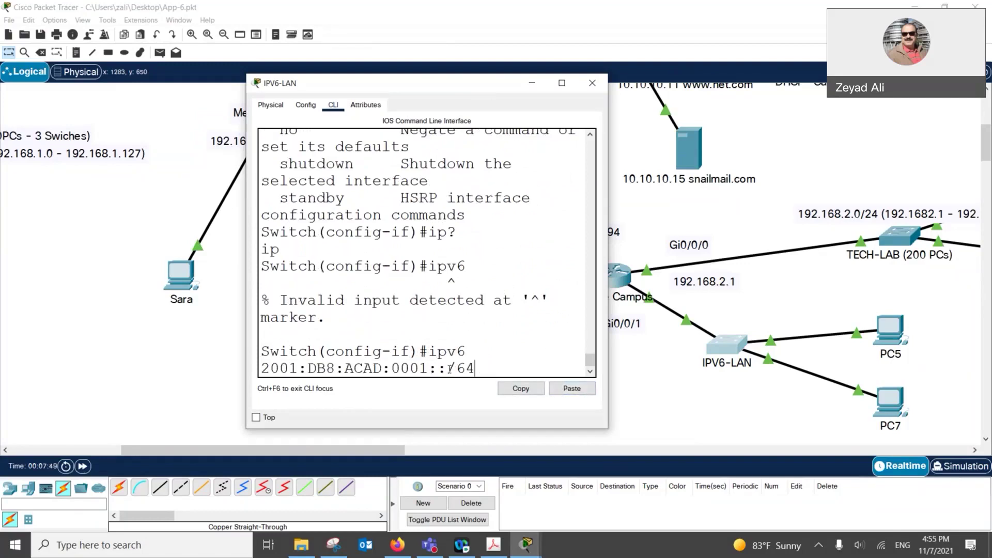
type("2")
key("BackSpace")
key("BackSpace")
key("BackSpace")
key("BackSpace")
type("2/120")
key("Return")
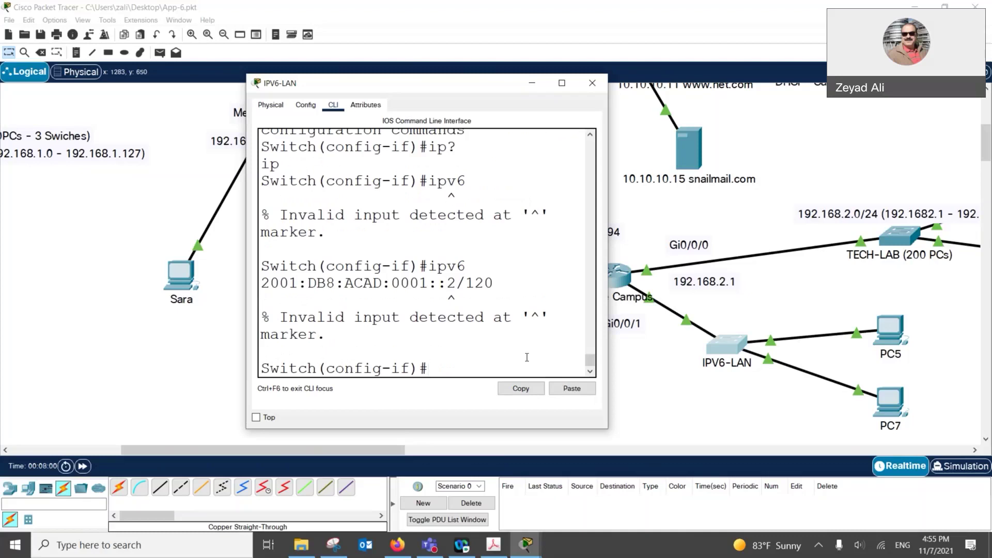
type("exit")
key("Return")
key("Return")
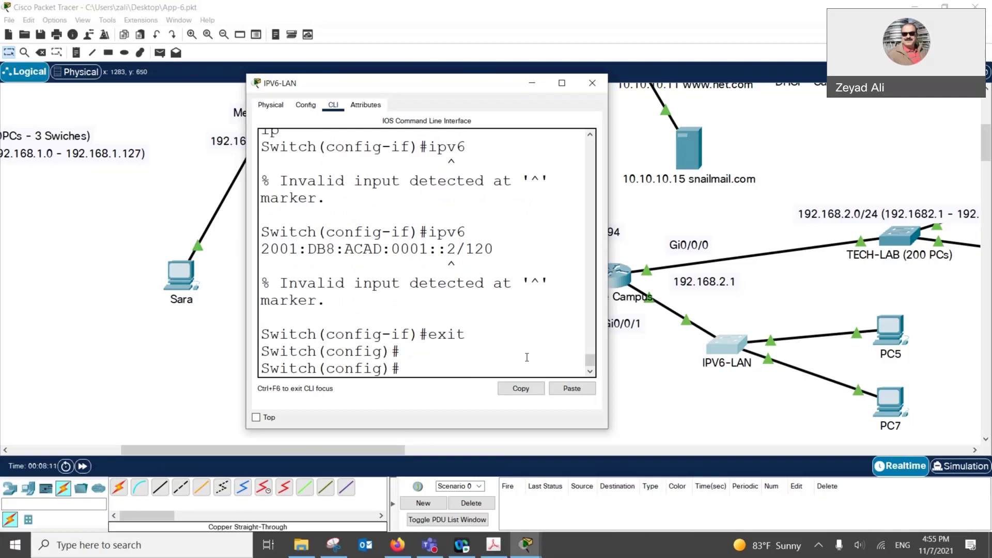
Check the IPv6 switch notes and enter sdm prefer dual-ipv4-and-ipv6 using ? and Tab
type("sdu?")
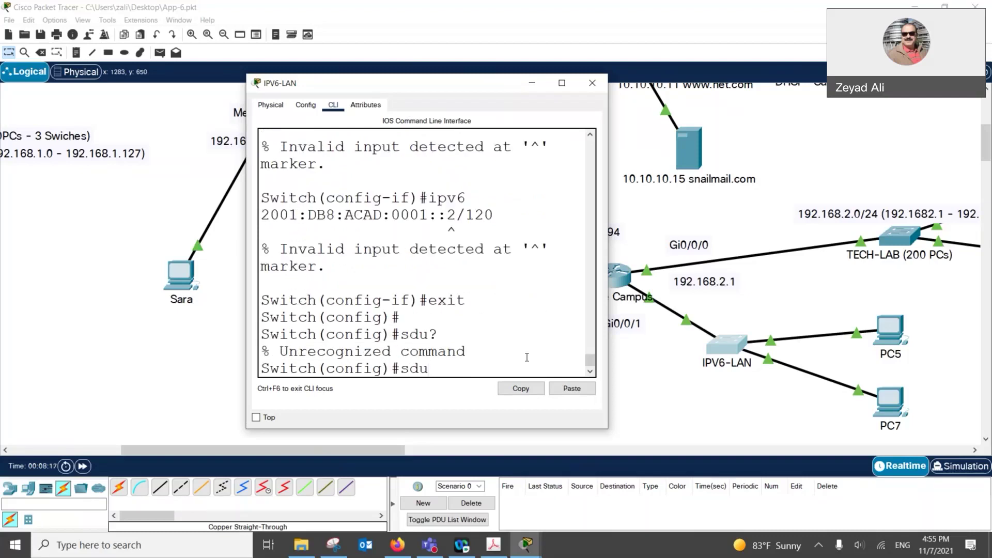
key("BackSpace")
key("BackSpace")
key("BackSpace")
left_click(429, 546)
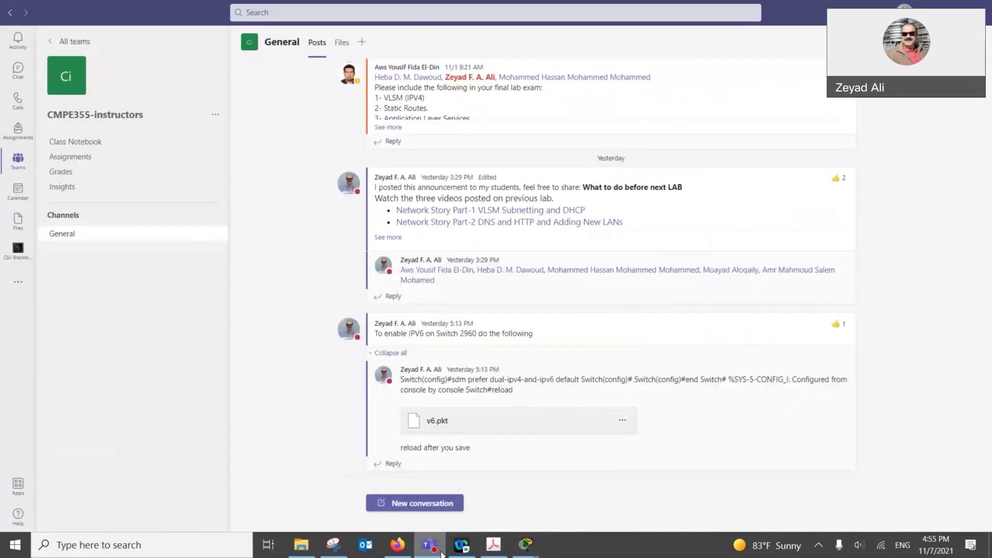
left_click(442, 553)
type("sdm")
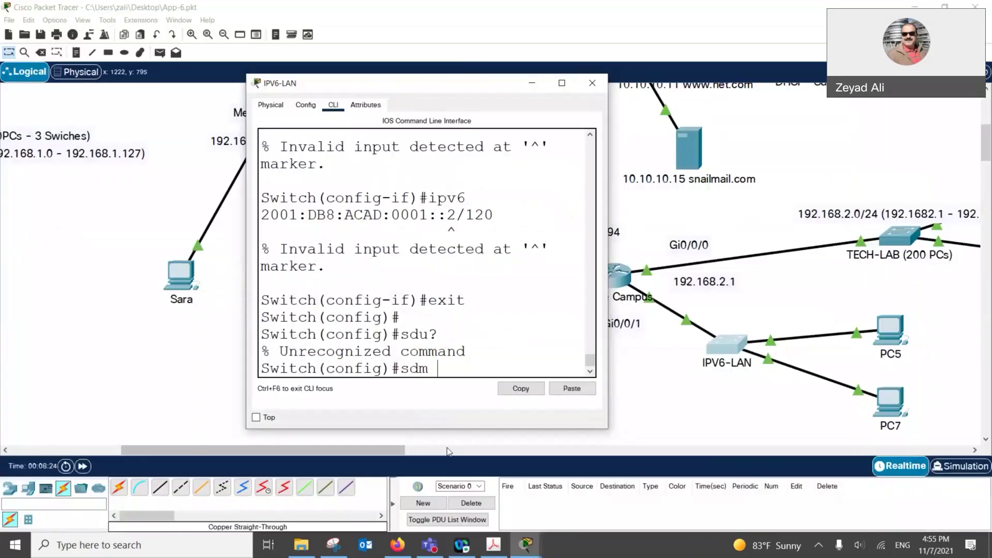
type(" ?")
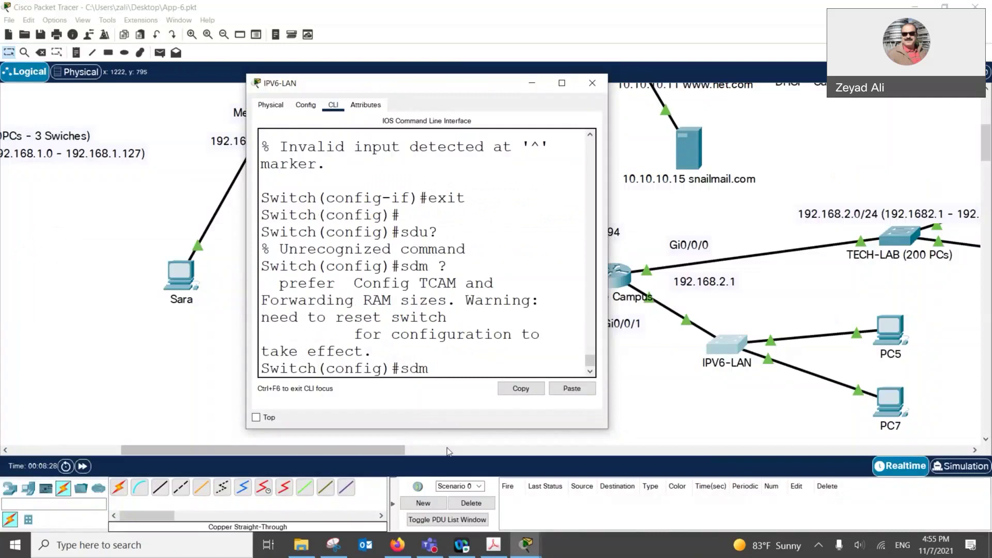
type("pre")
key("Tab")
type("d")
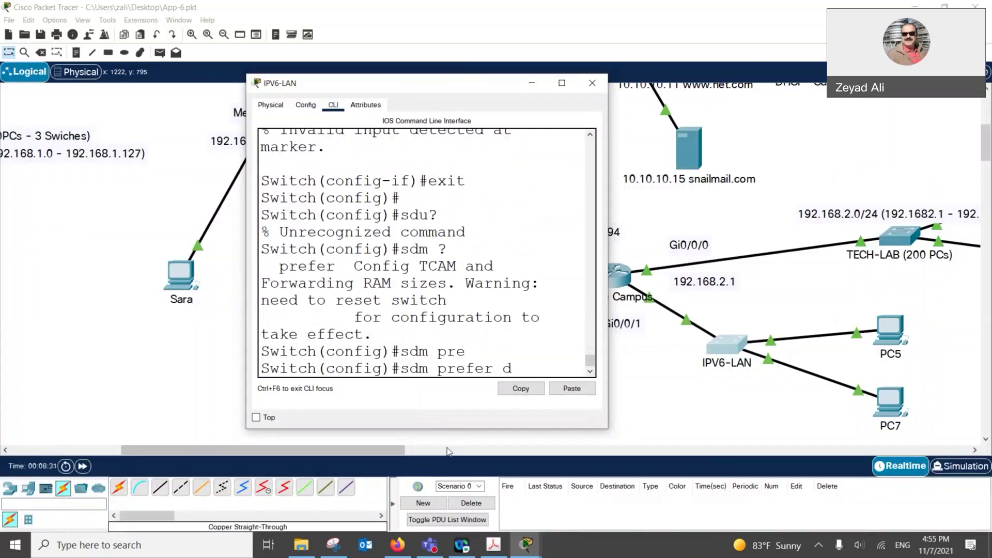
key("Tab")
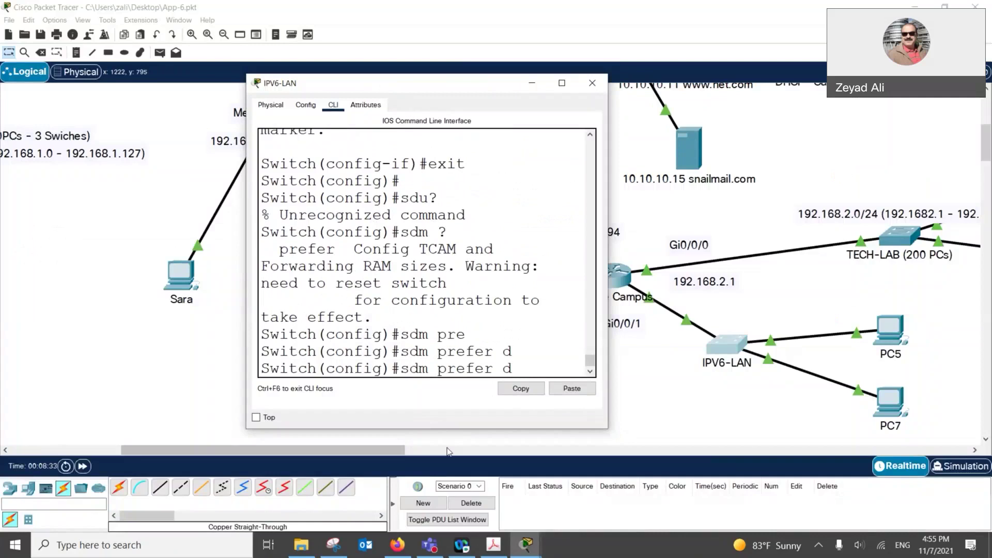
type("?")
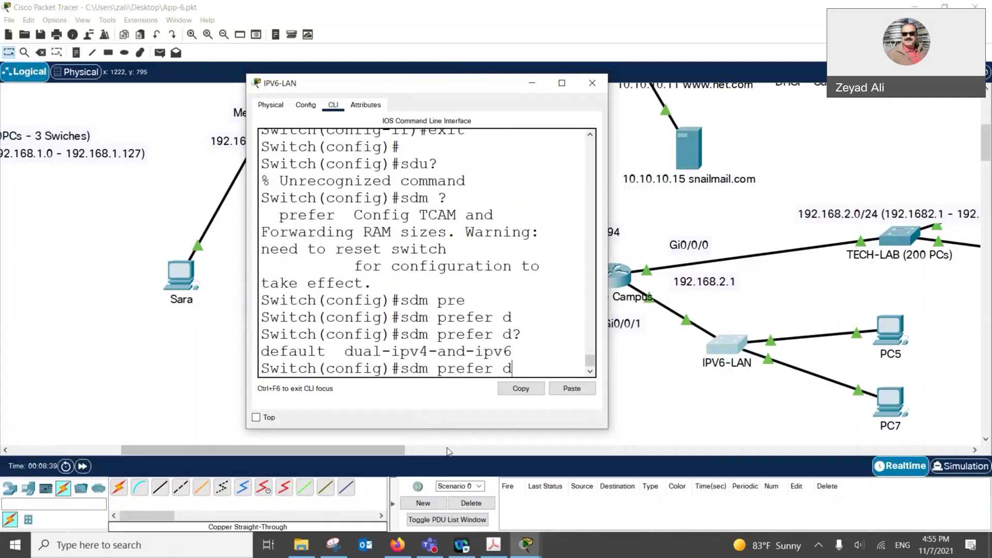
type("ua")
key("Tab")
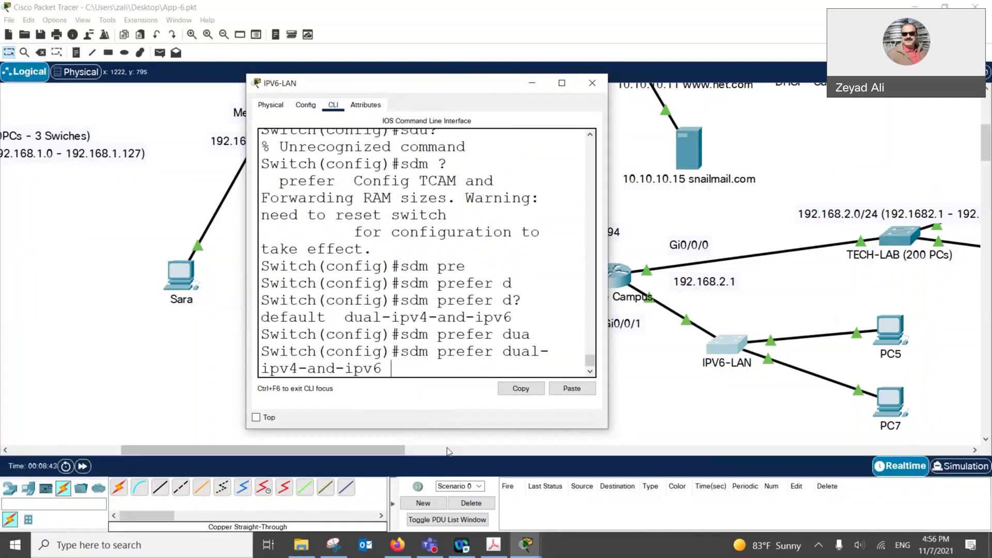
key("Return")
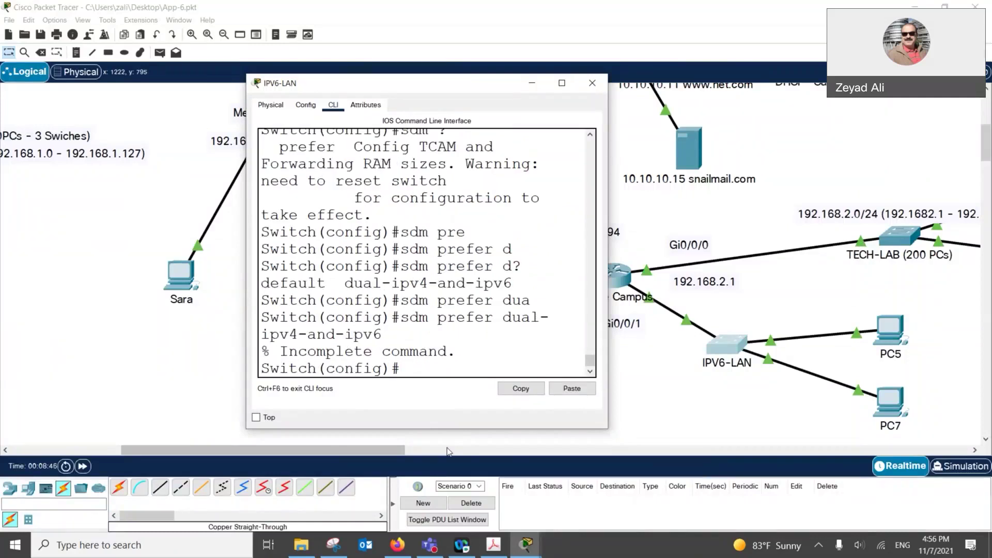
Recall the command and append default to store the dual-ipv4-and-ipv6 default template
key("Up")
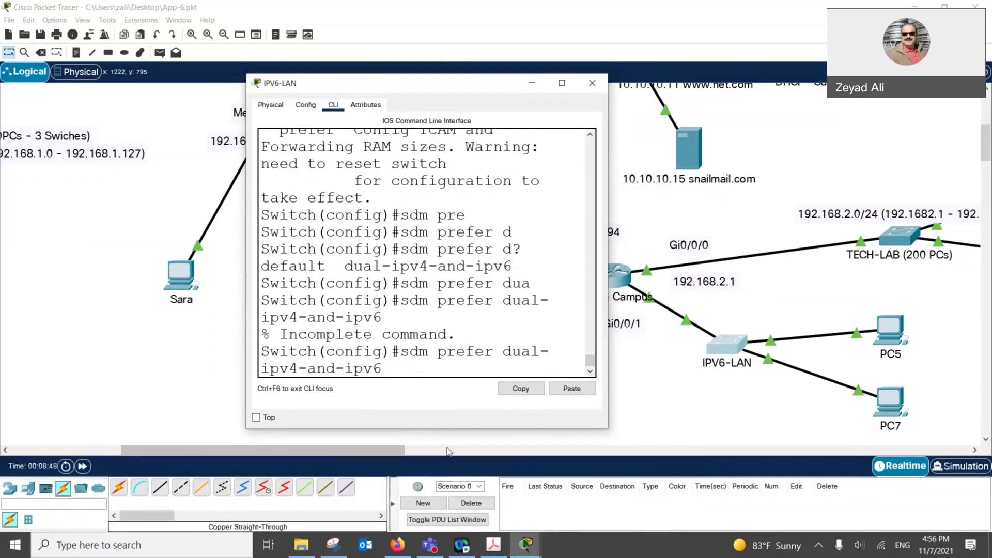
type("def")
key("Tab")
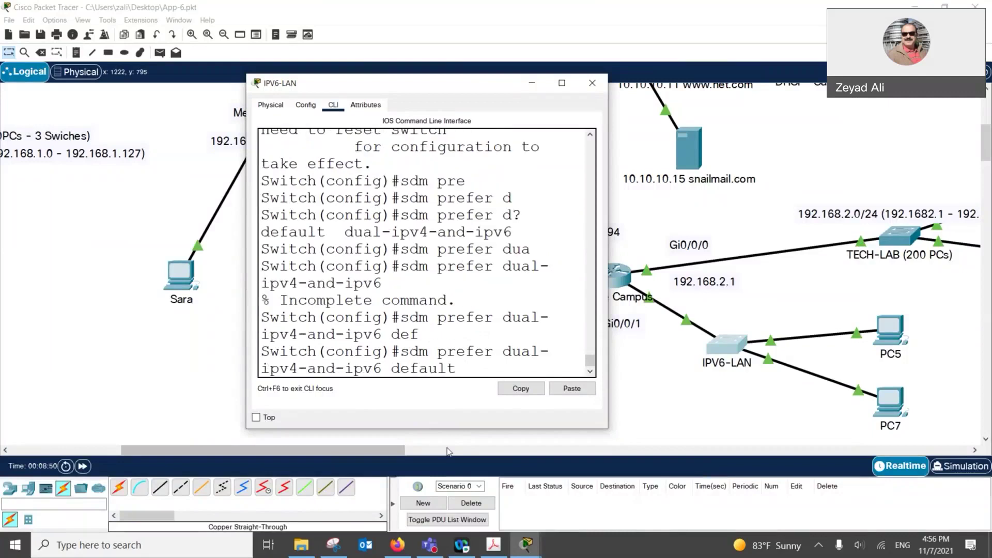
key("Return")
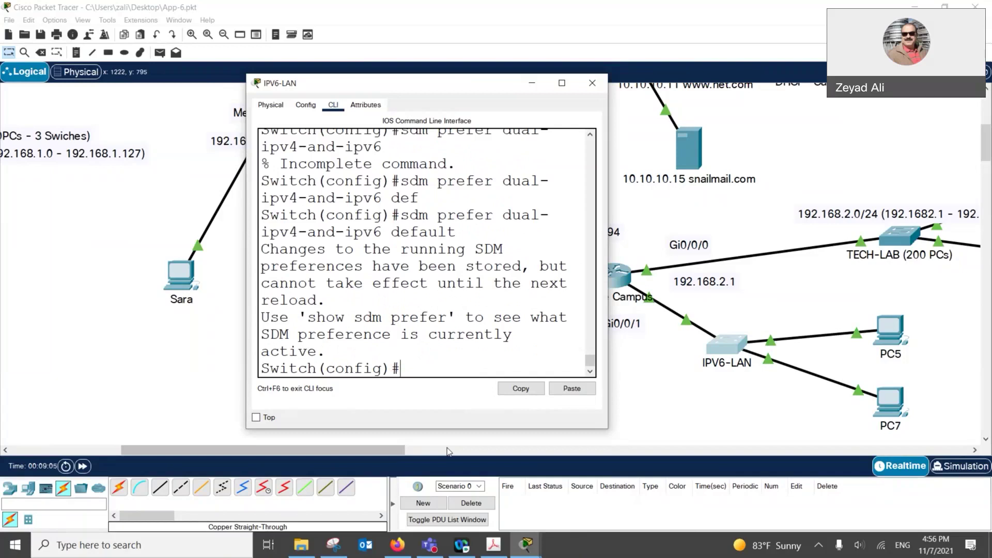
Leave configuration mode, save running-config to startup-config with copy run start, and reload the switch
type("end")
key("Return")
type("co")
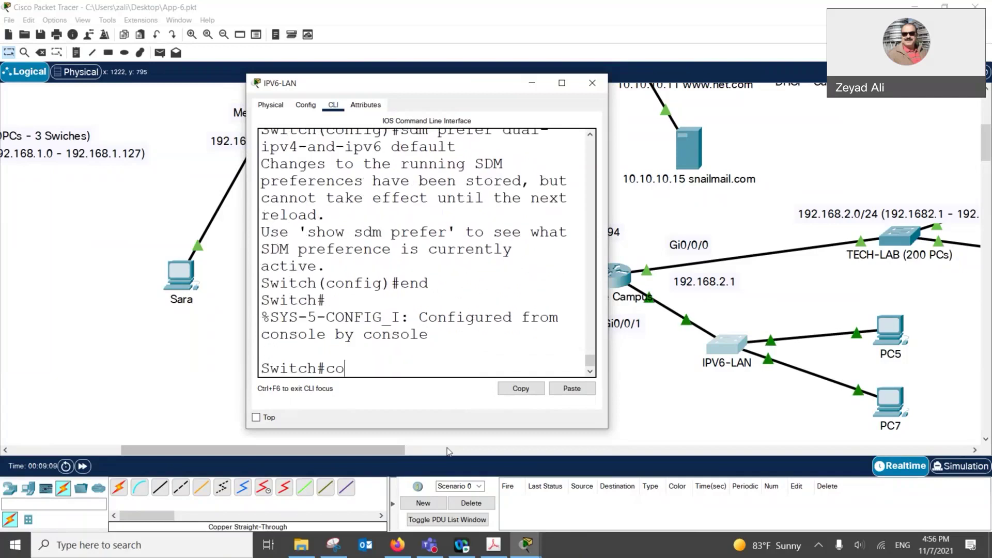
type("py run start")
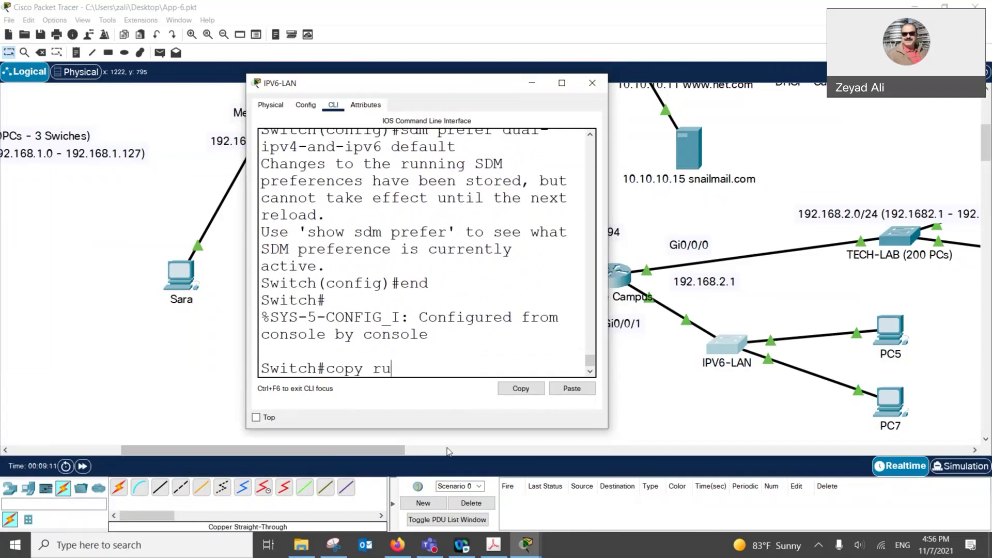
key("Return")
key("Return")
key("Return")
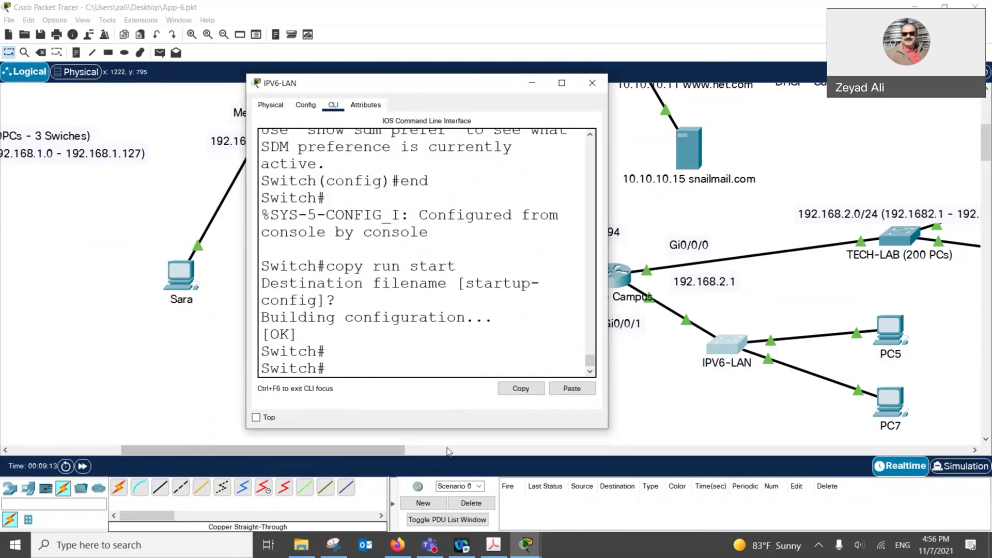
type("reload")
key("Return")
key("Return")
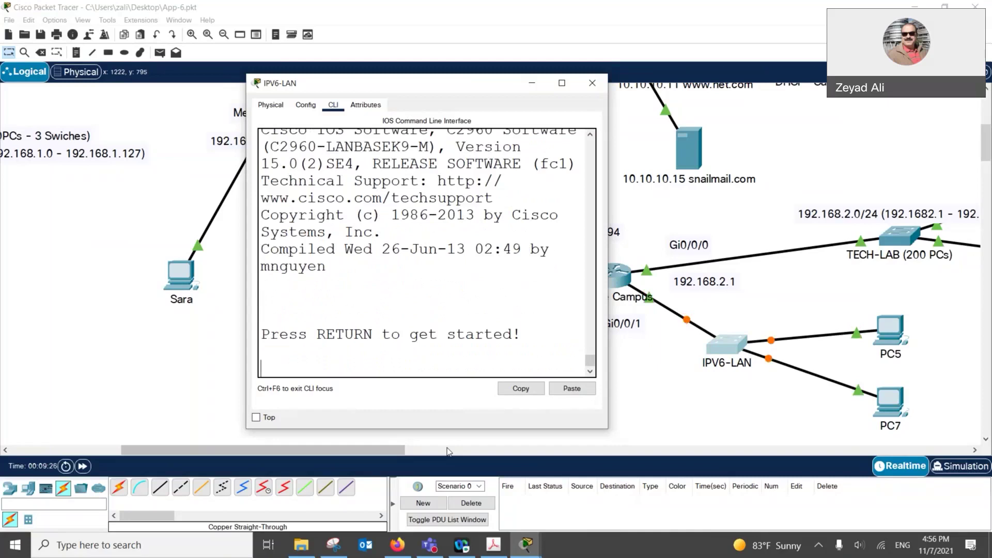
After the reboot, enter privileged and global configuration mode and select interface VLAN 1
key("Return")
type("en")
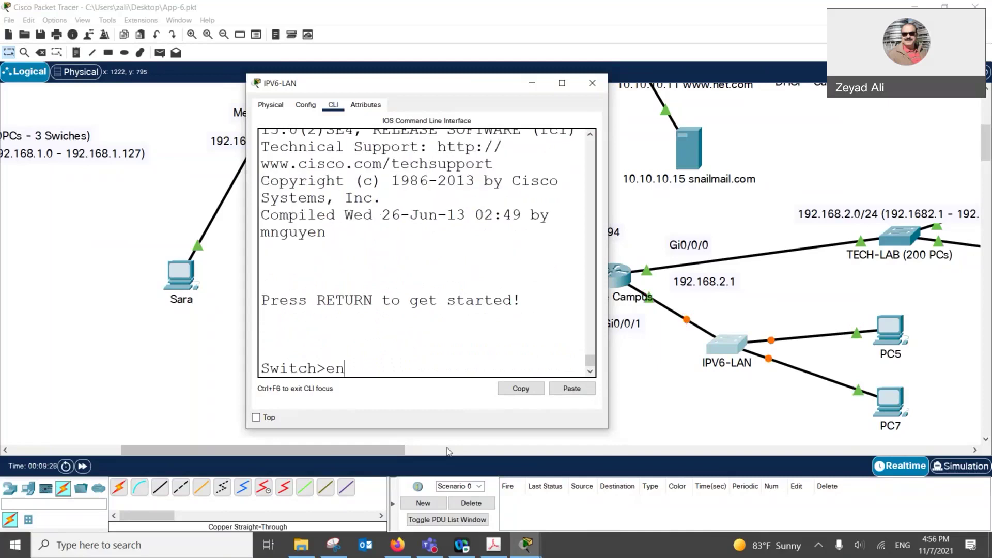
type("a")
key("Return")
type("cinf")
key("BackSpace")
key("BackSpace")
key("BackSpace")
key("BackSpace")
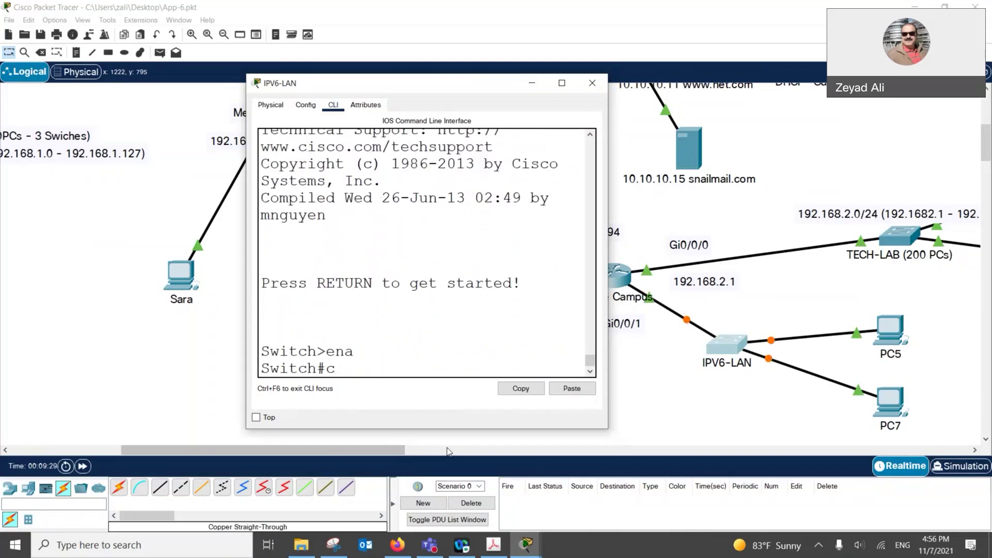
type("ong t")
key("BackSpace")
key("BackSpace")
key("BackSpace")
type("f t")
key("Return")
type("int vl")
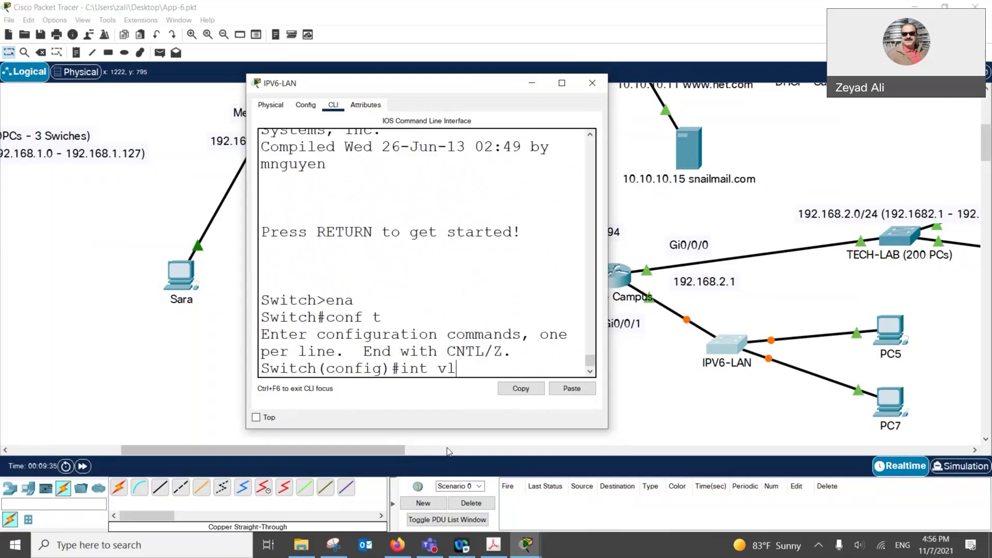
type("an 1")
key("Return")
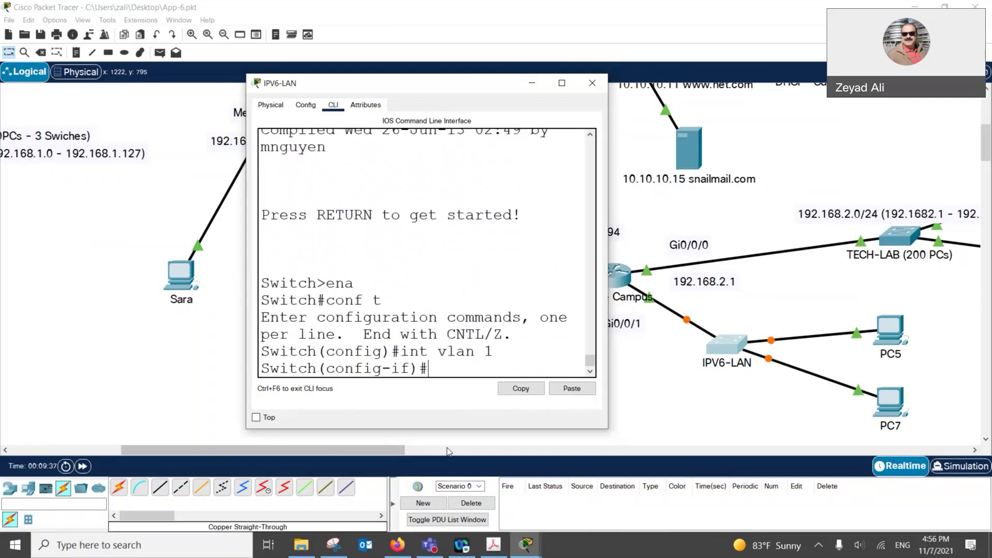
Assign VLAN 1 the IPv6 address 2001:DB8:ACAD:0001::2/120, enable it with no shut, and close the switch window
type("ip?")
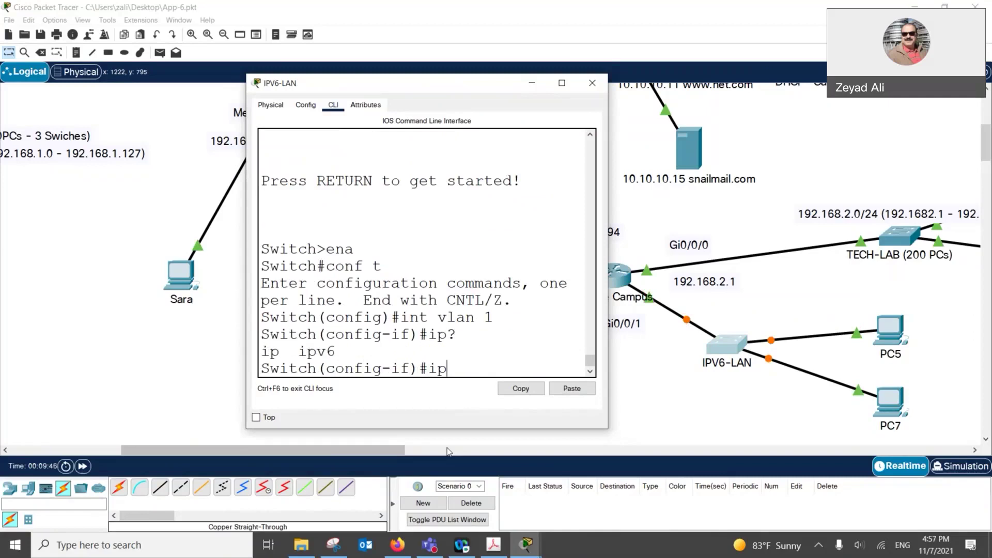
type("v6 address")
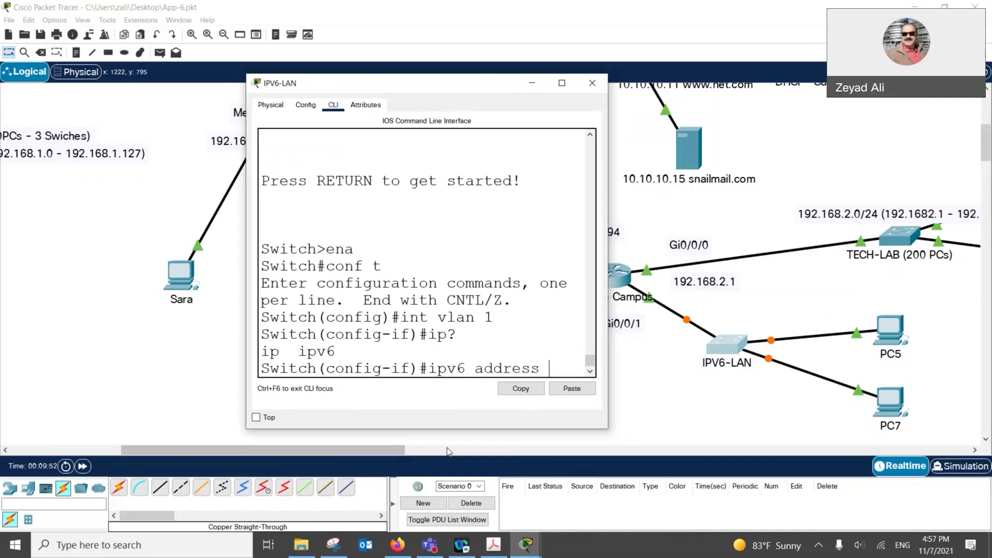
left_click(580, 389)
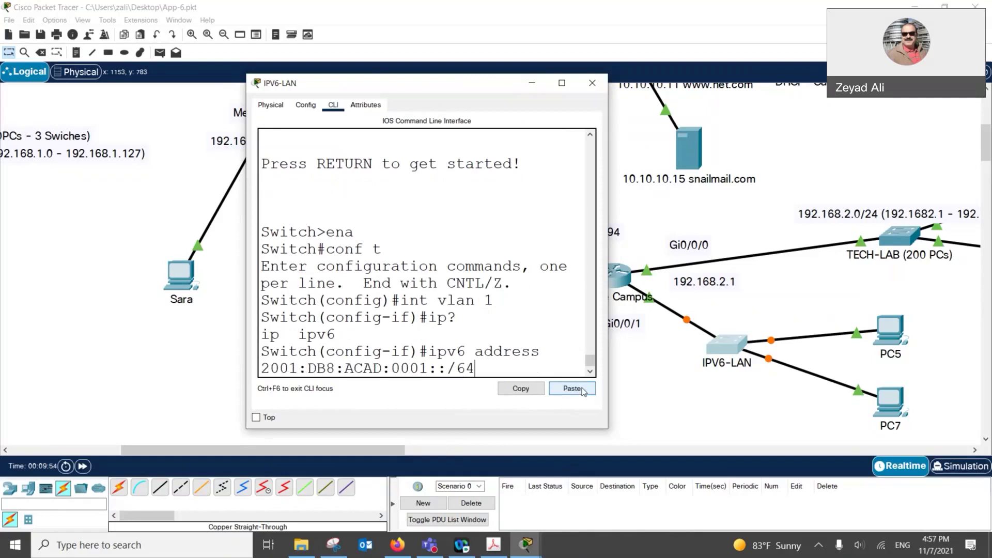
key("BackSpace")
key("BackSpace")
key("BackSpace")
type("2/120")
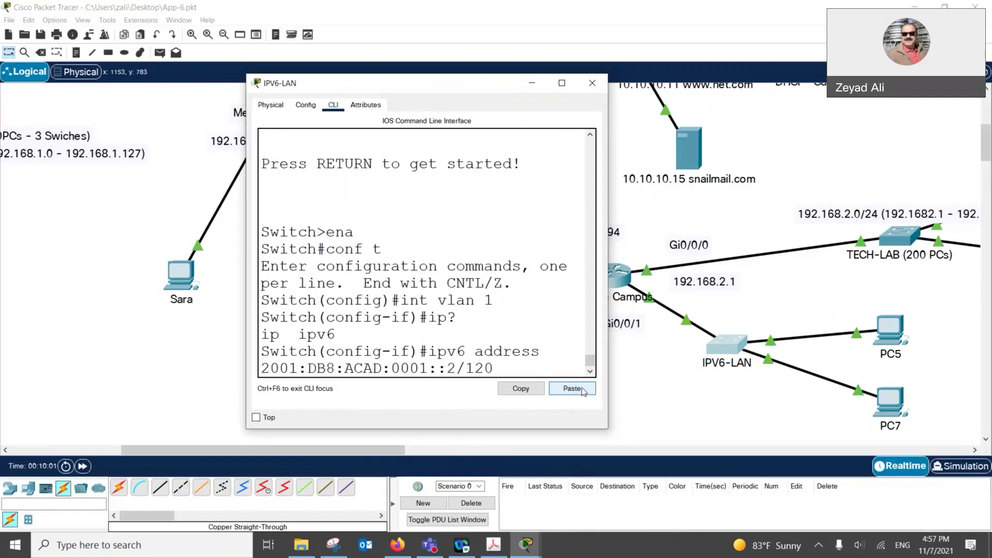
key("Return")
type("no shut")
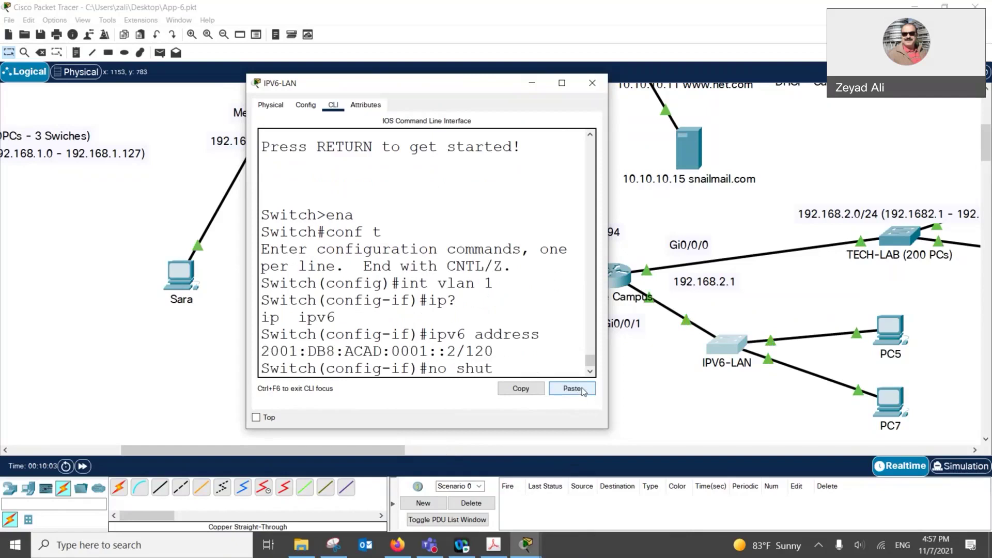
key("Return")
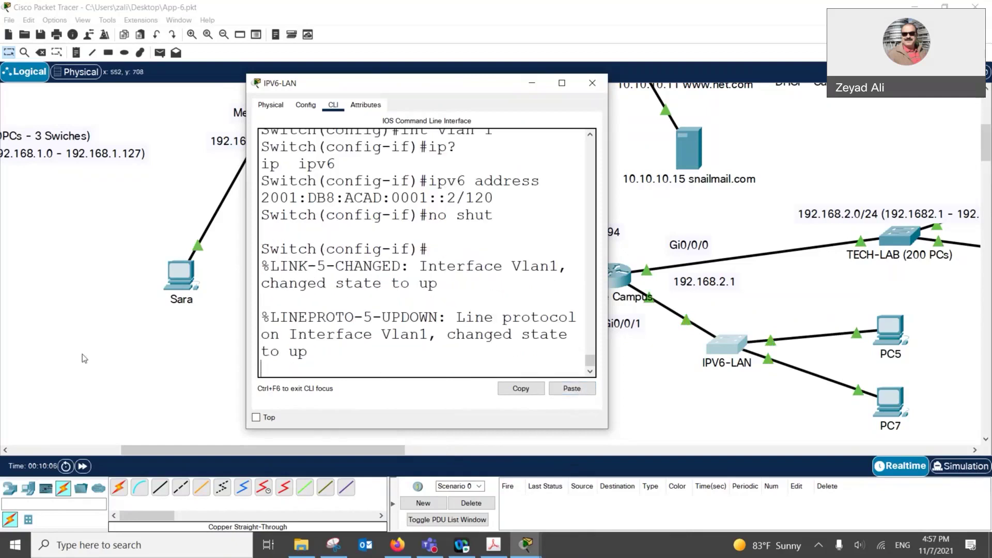
key("alt+F4")
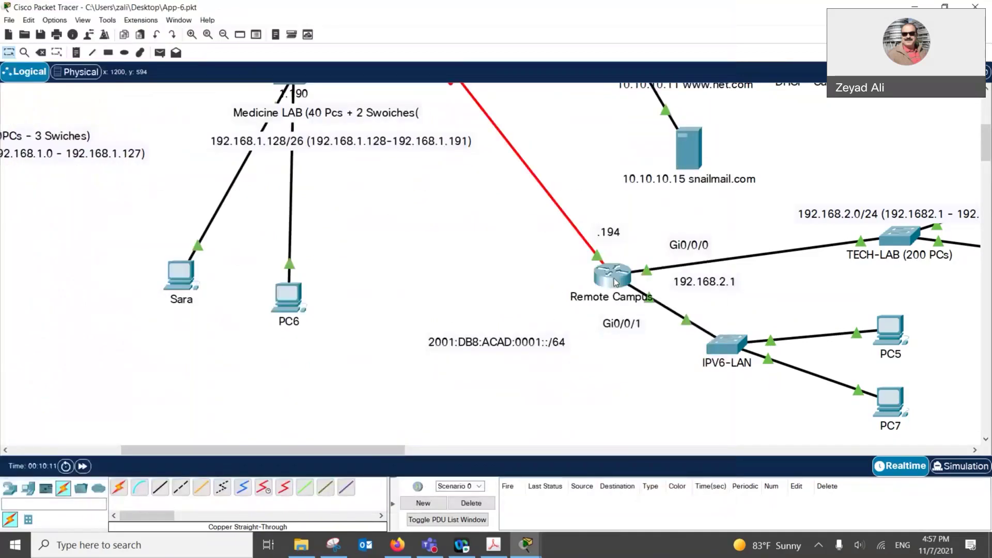
Open the Remote Campus router CLI maximized and exit configuration mode with end
left_click(615, 282)
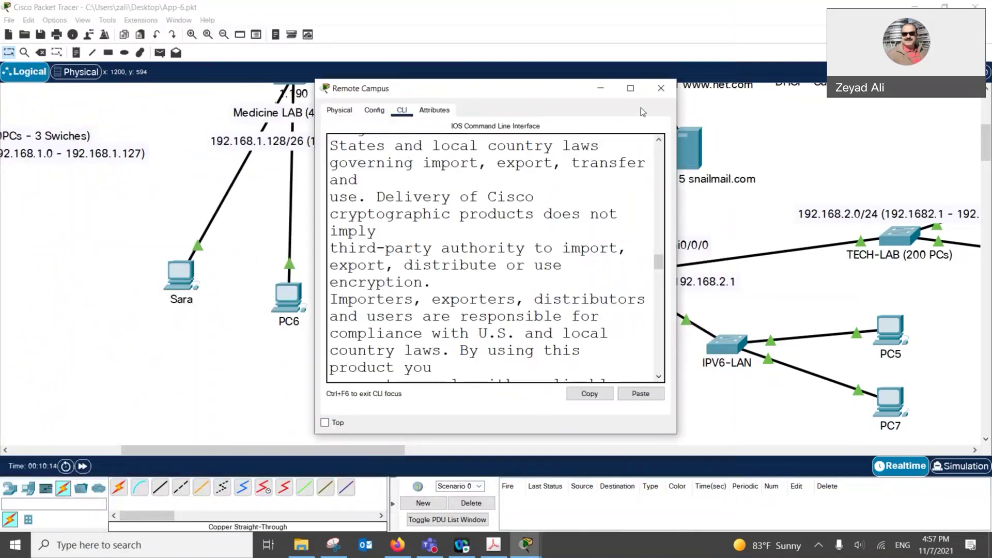
left_click(631, 73)
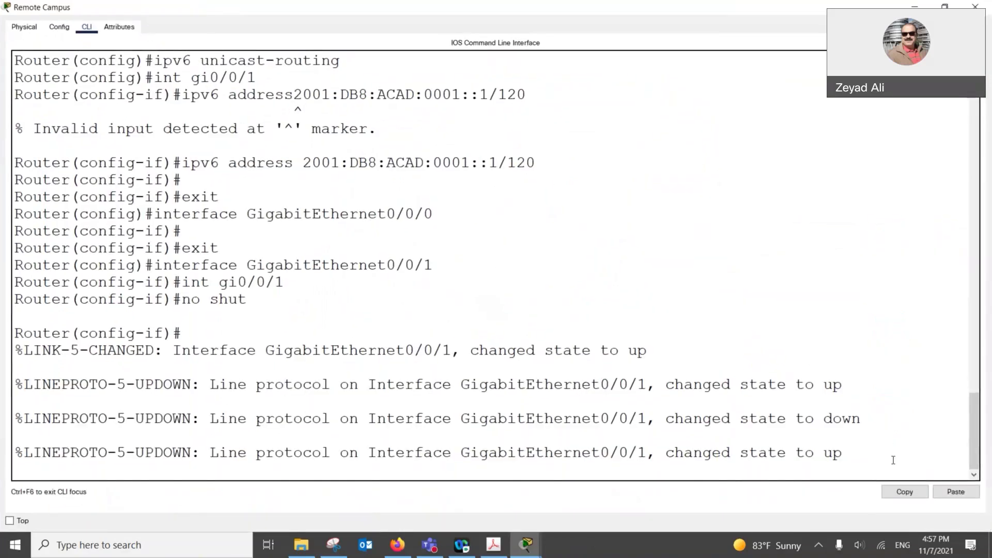
key("Return")
key("Return")
key("Return")
type("e")
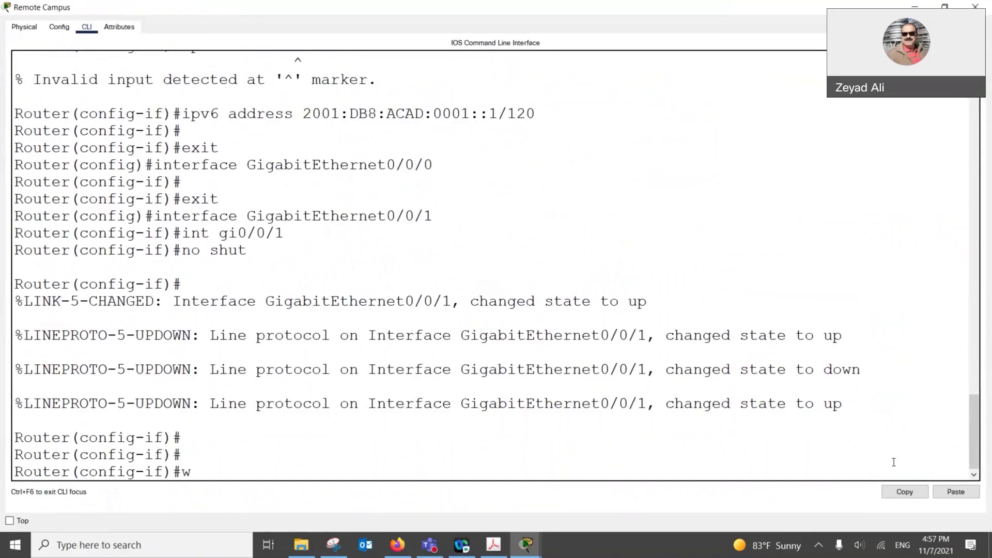
type("nd")
key("Return")
key("Return")
key("Return")
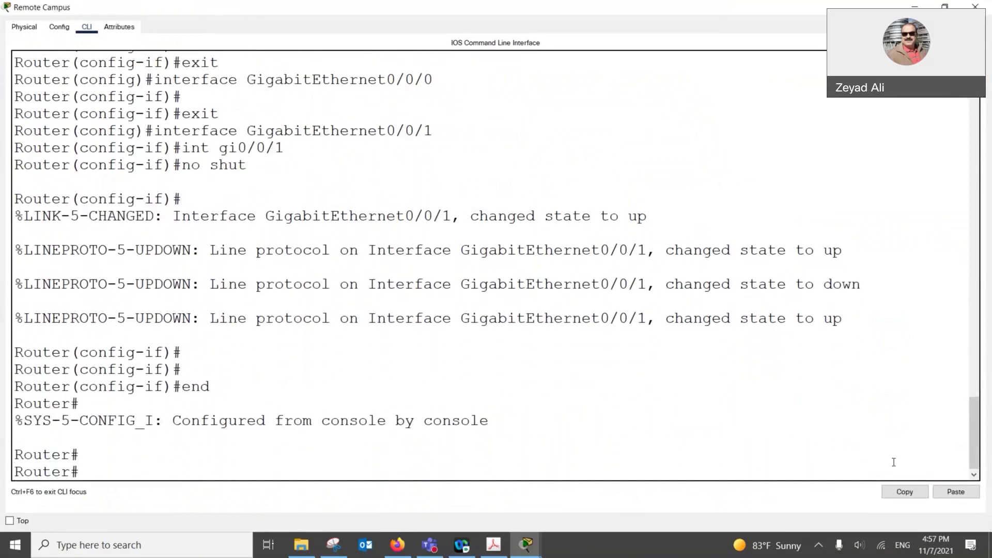
Run show ip int br and note GigabitEthernet0/0/1 is unassigned but up/up
type("show ip int ")
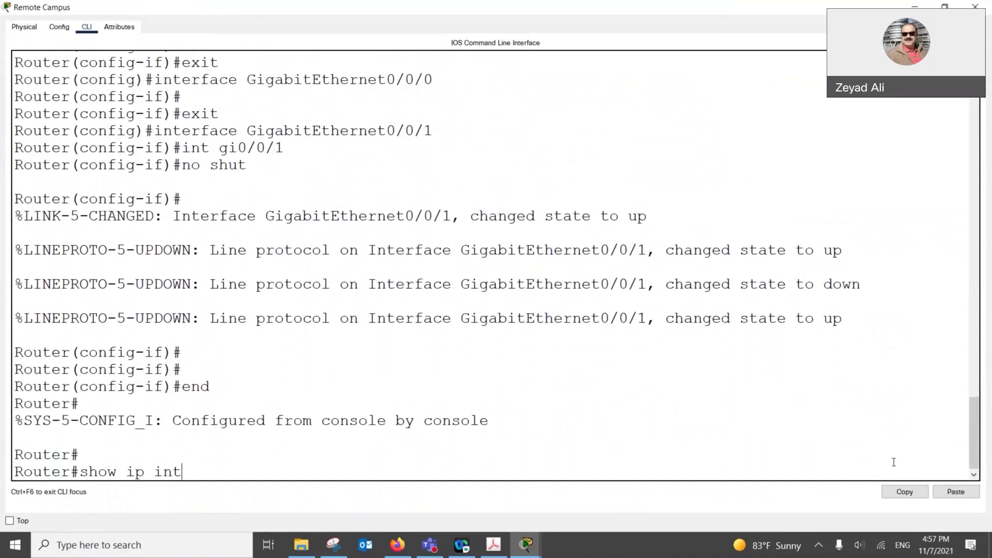
type("br")
key("Return")
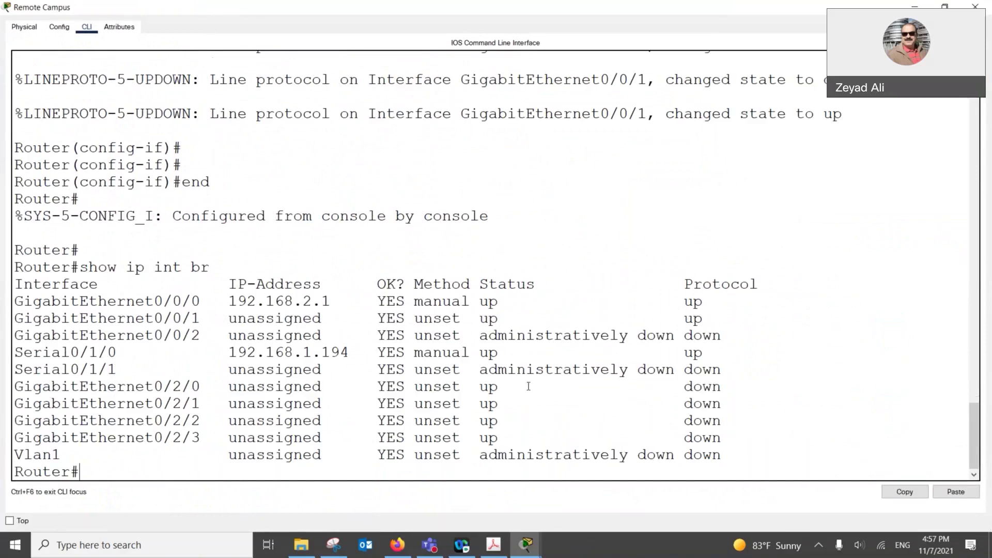
left_click_drag(229, 319, 330, 319)
double_click(197, 462)
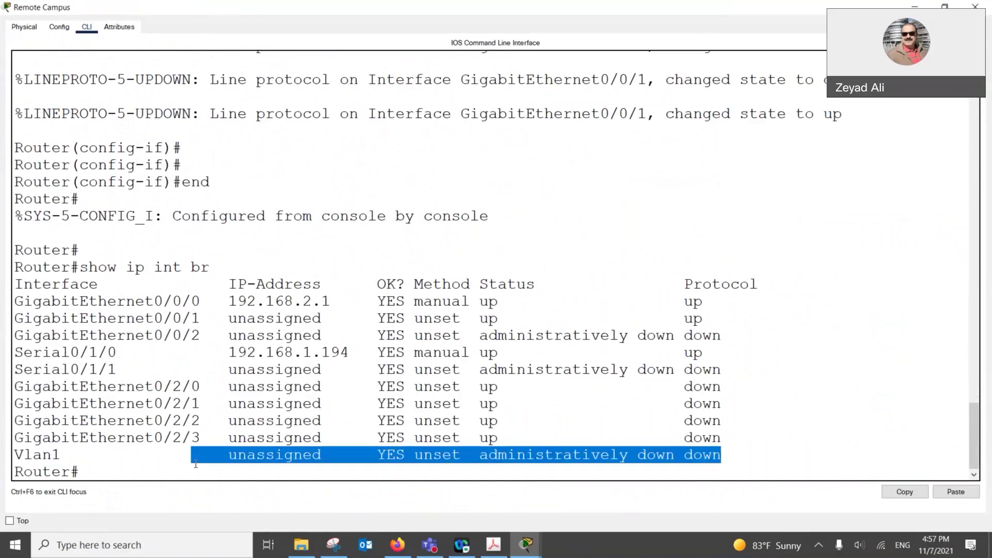
left_click(195, 464)
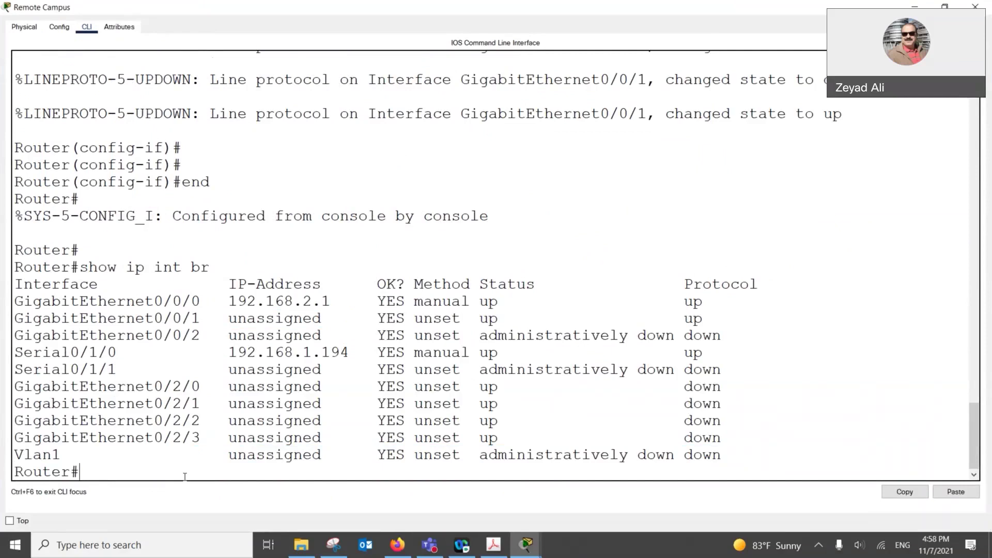
Browse the show command options to find ipv6
type("show ?")
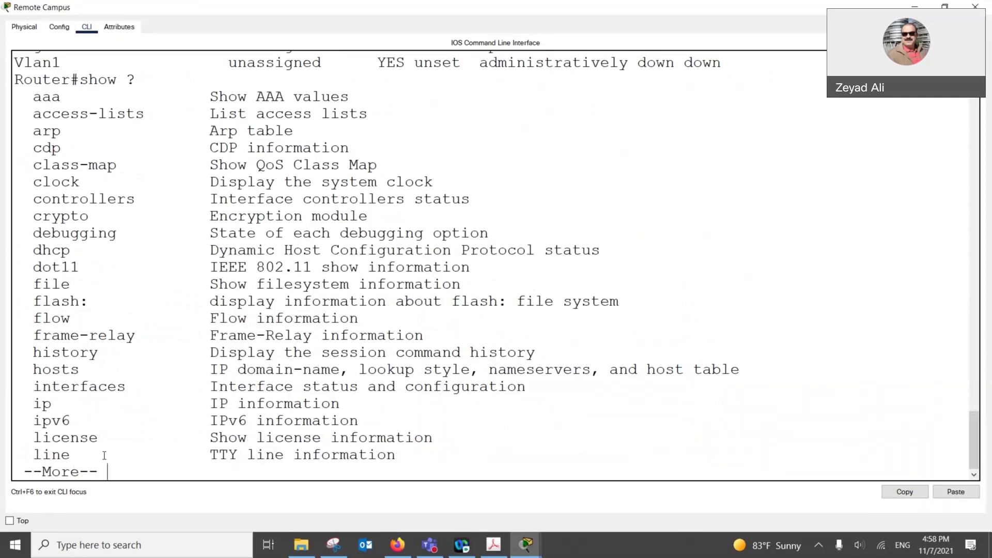
double_click(57, 421)
key("Return")
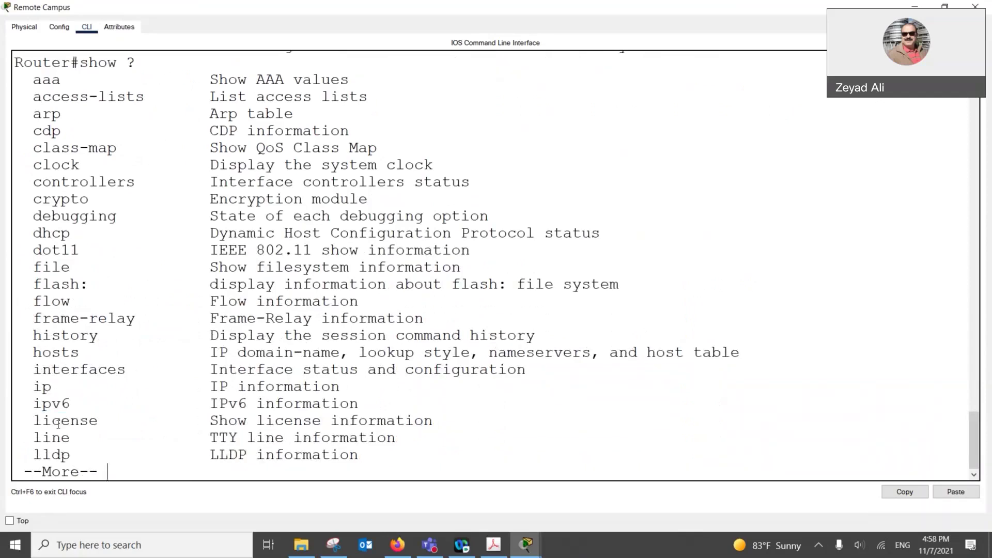
key("Return")
key("Return")
key("Return")
key("Return")
key("Return")
key("Return")
key("Return")
key("Return")
key("Return")
key("Return")
key("Return")
key("Return")
key("Return")
key("Return")
key("Return")
key("Return")
key("Return")
key("Return")
key("Return")
key("Return")
key("Return")
key("Return")
key("Return")
key("Return")
key("Return")
key("Return")
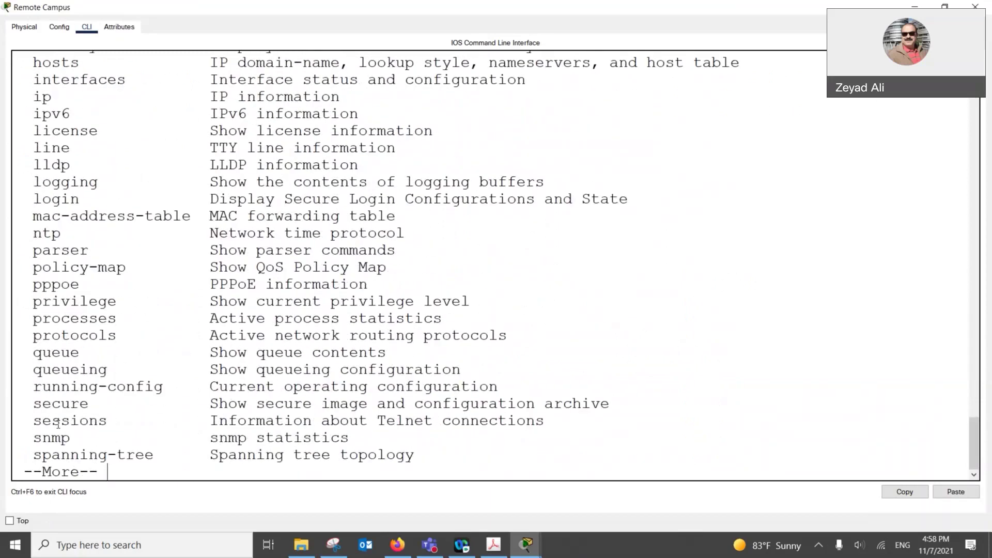
key("Return")
key("Return")
key("Return")
key("Return")
key("Return")
key("Return")
key("Return")
key("Return")
key("Return")
key("Return")
key("Return")
key("Return")
key("Return")
key("Return")
key("Return")
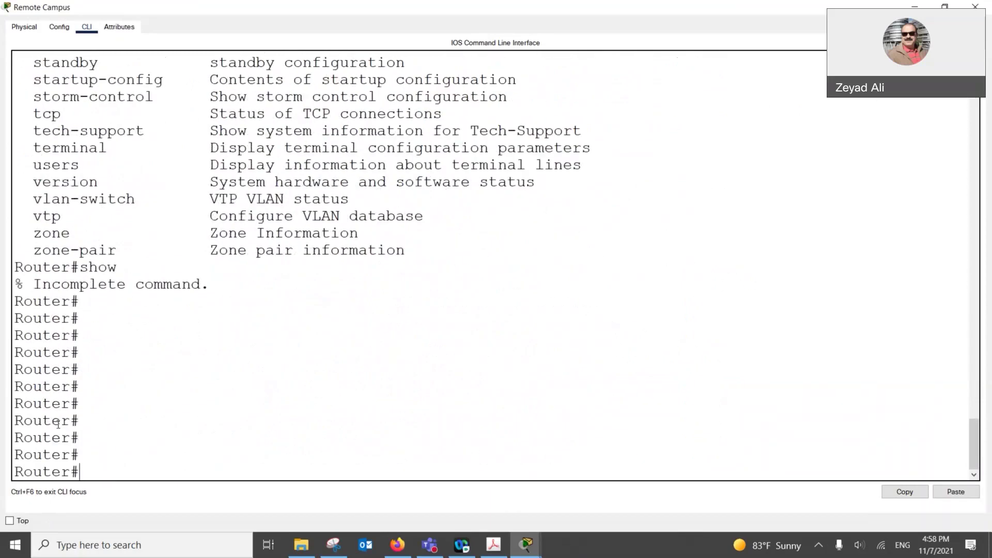
Run show ipv6 int br to confirm Gi0/0/1 holds 2001:DB8:ACAD:1::1, then close the router window
type("show ipv6 int br")
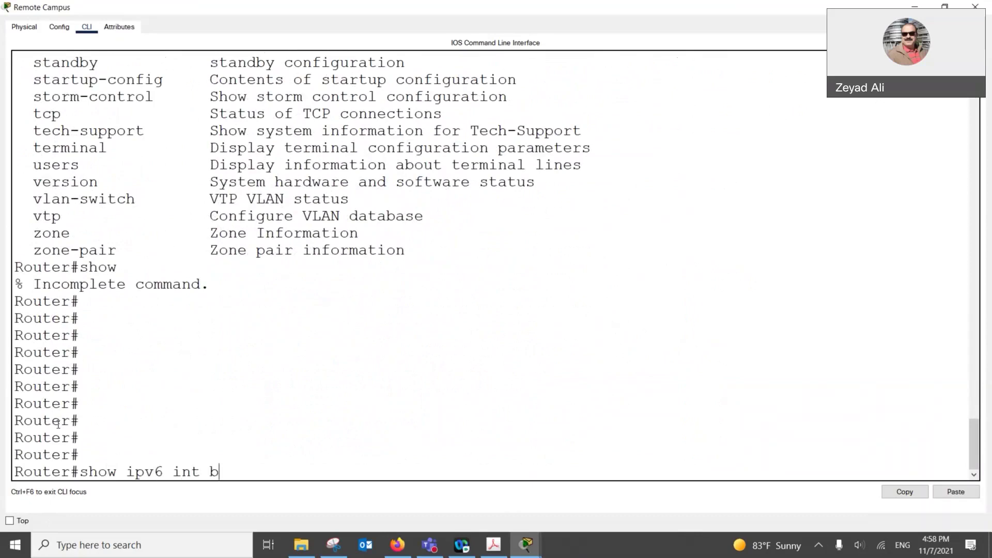
key("Return")
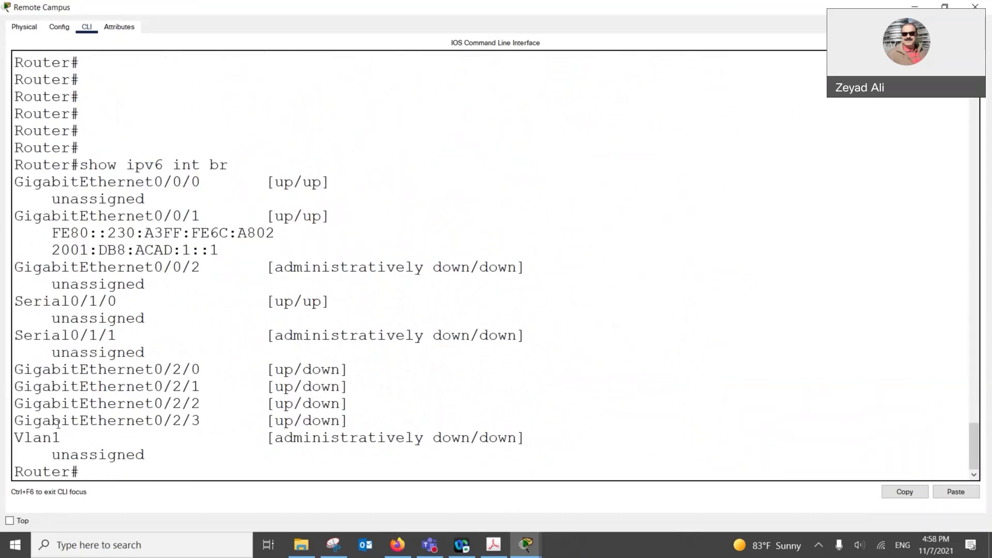
left_click_drag(61, 216, 223, 248)
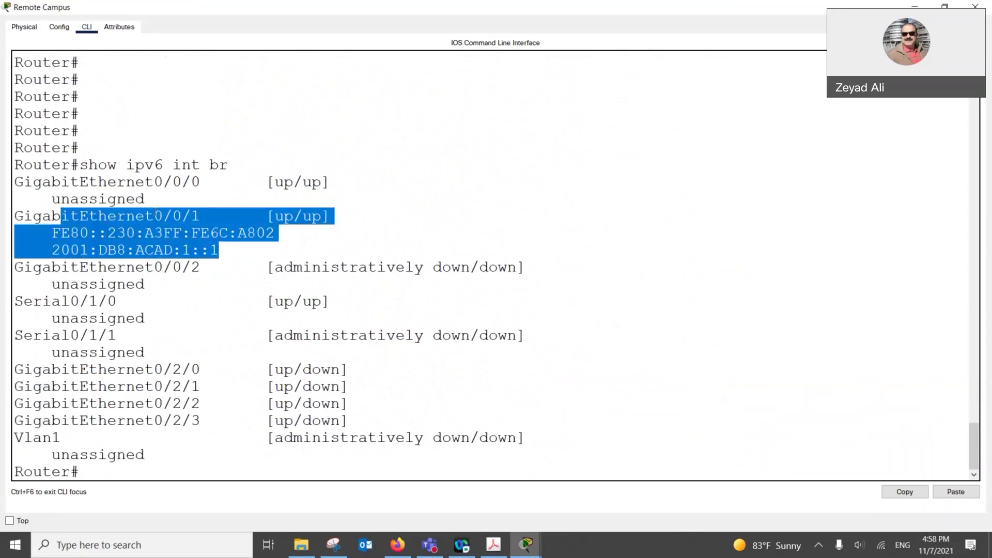
left_click(155, 216)
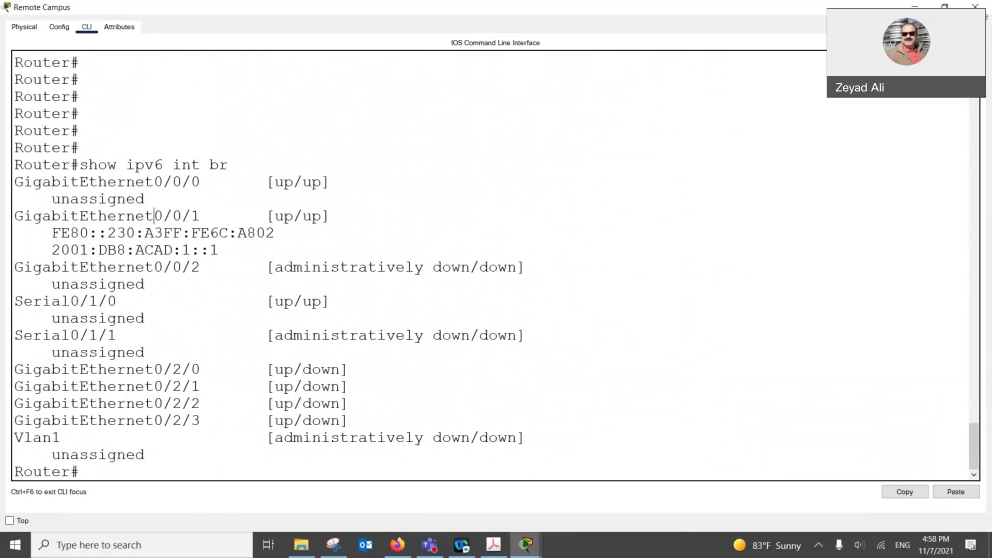
left_click(975, 7)
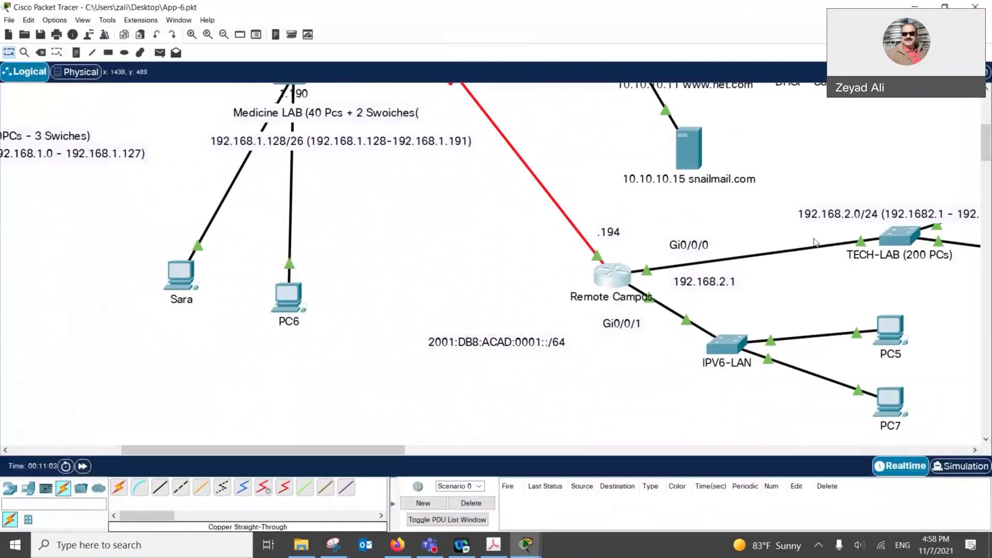
In PC5's IP Configuration, enter IPv6 address 2001:DB8:ACAD:0001::3 with prefix 120, then dismiss the invalid-address error
left_click(898, 334)
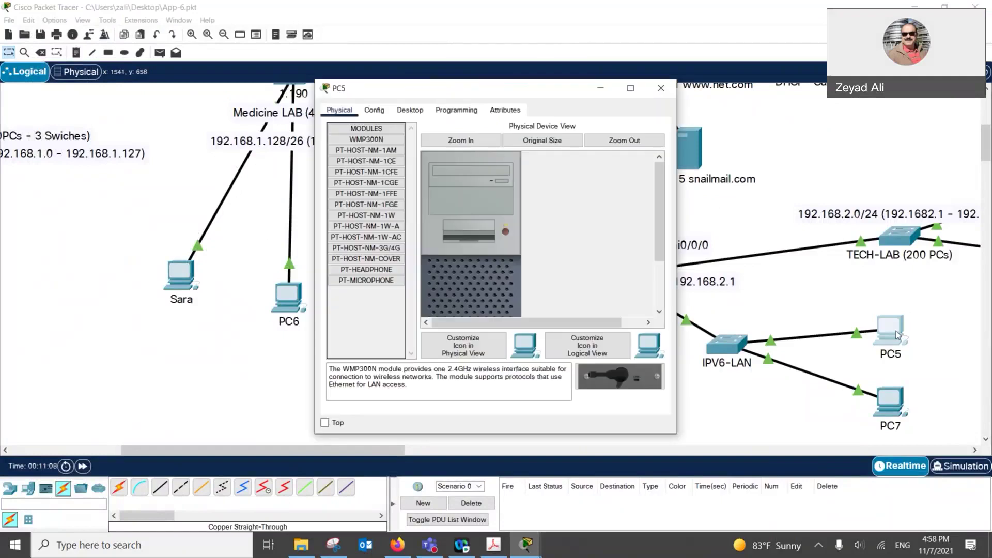
left_click(413, 115)
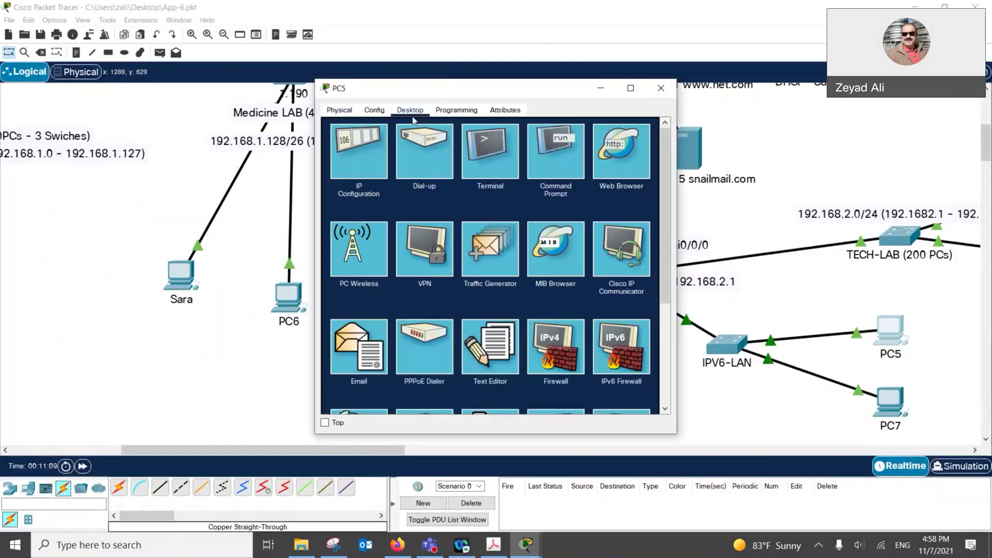
left_click(359, 151)
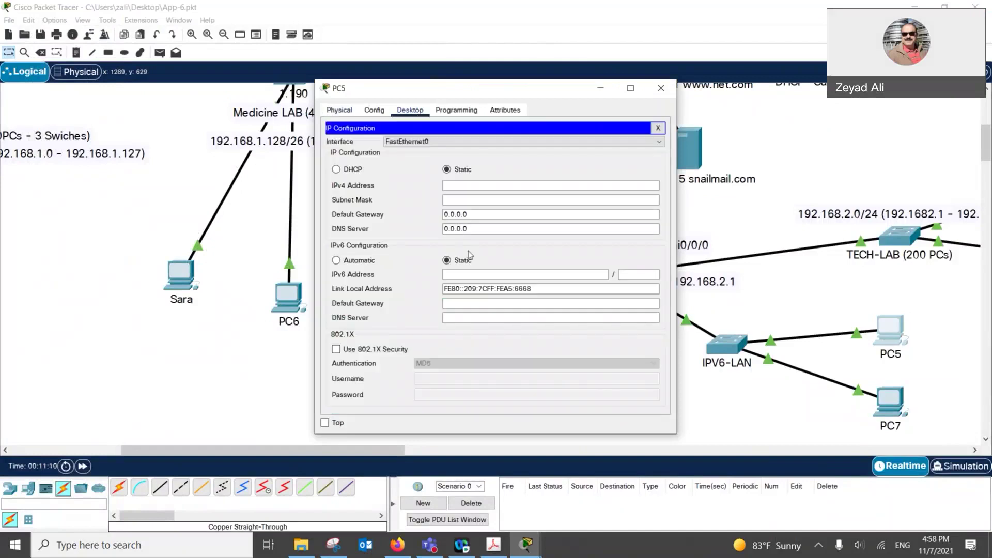
double_click(453, 290)
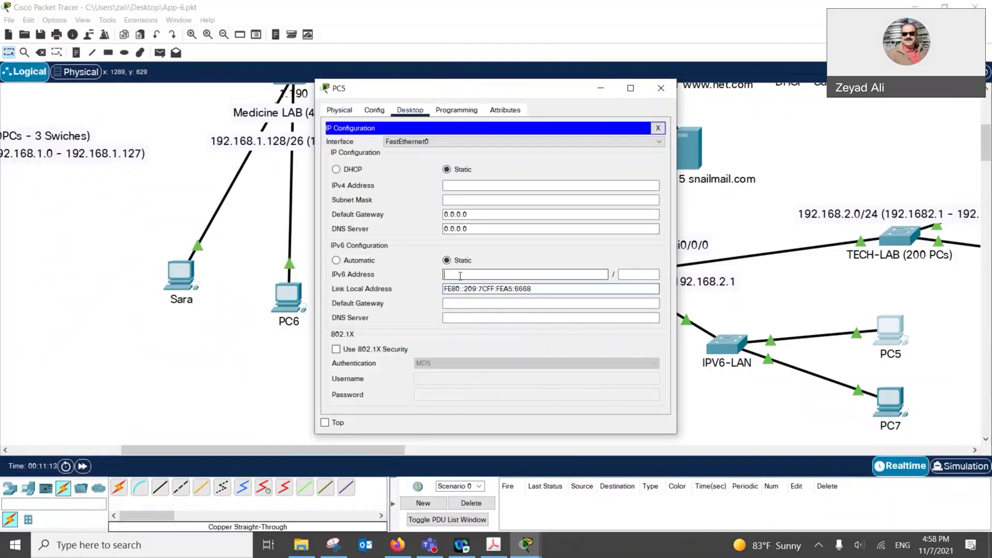
left_click(459, 275)
type("2001:DB8:ACAD:0001::/64")
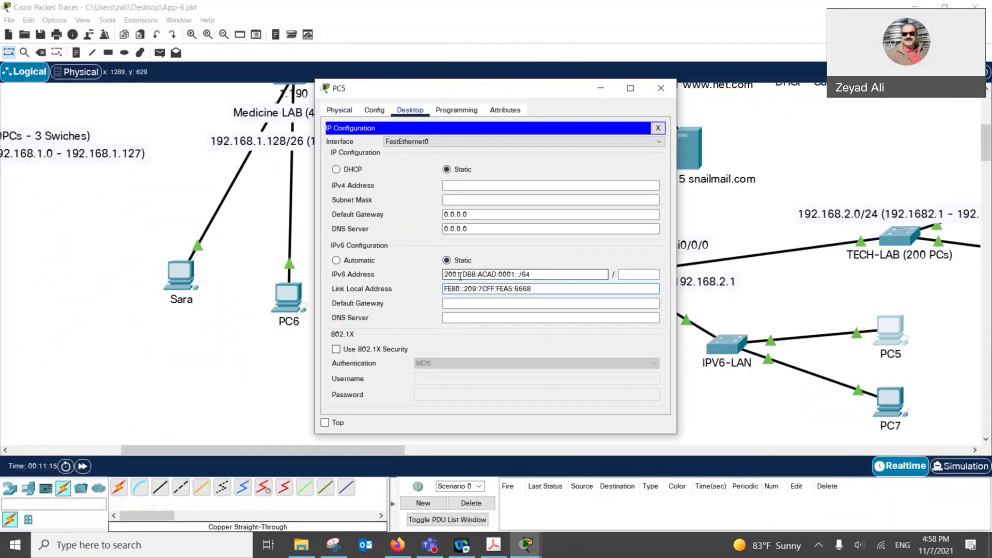
key("BackSpace")
key("BackSpace")
type("3")
left_click(631, 274)
type("12")
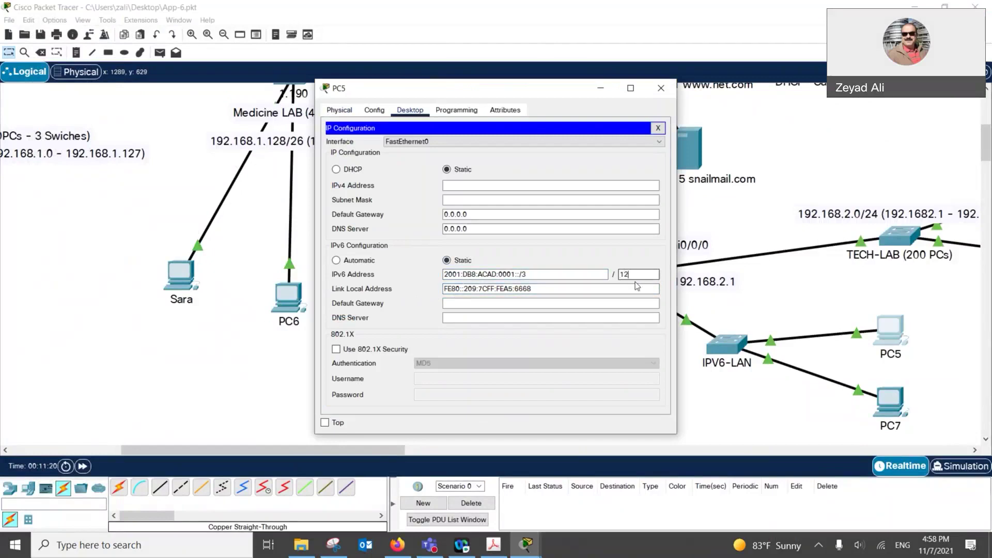
type("0")
left_click(670, 96)
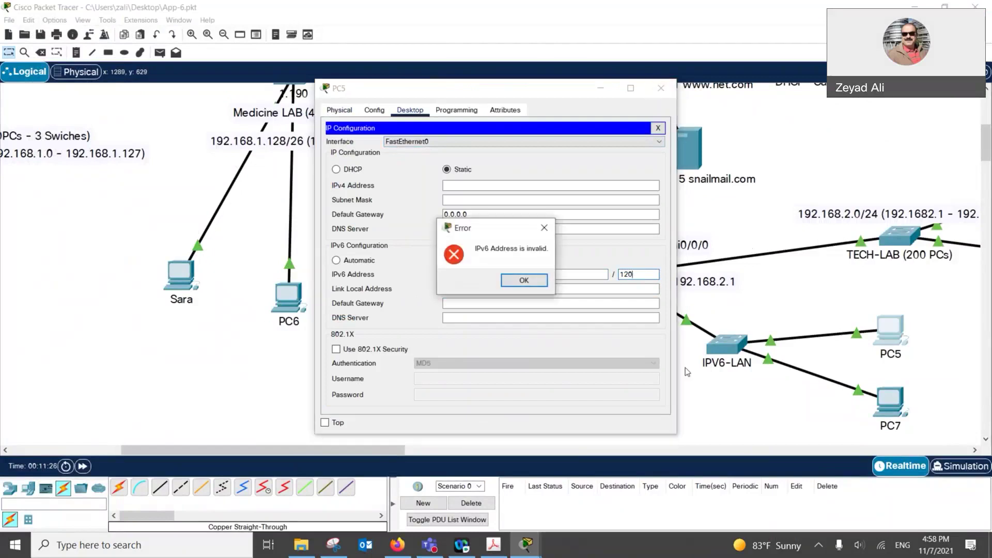
left_click(524, 280)
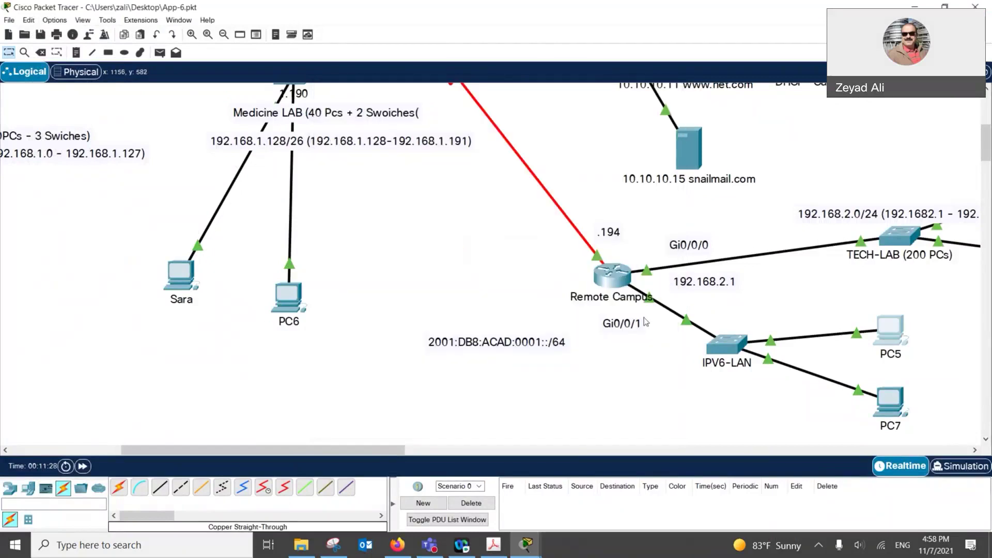
Re-enter PC5's IPv6 address 2001:DB8:ACAD:0001::3 with prefix length 120 and close IP Configuration
left_click(891, 337)
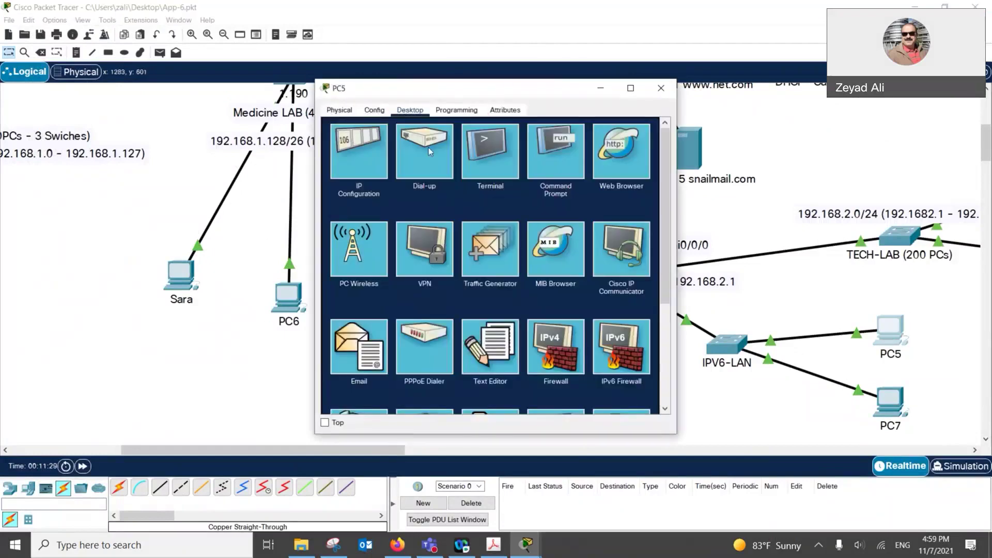
left_click(375, 161)
left_click(528, 273)
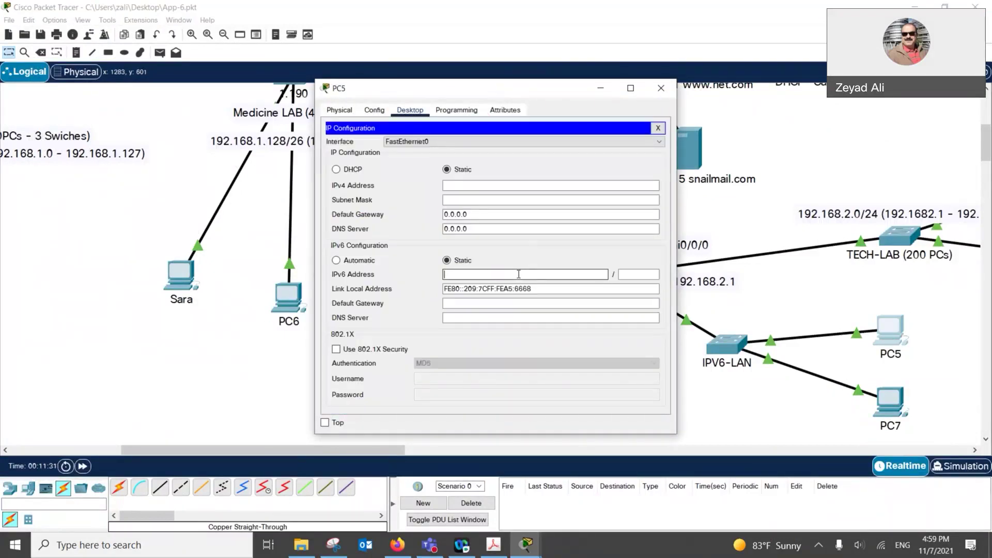
type("2001:DB8:ACAD:0001::/64")
key("BackSpace")
key("BackSpace")
key("BackSpace")
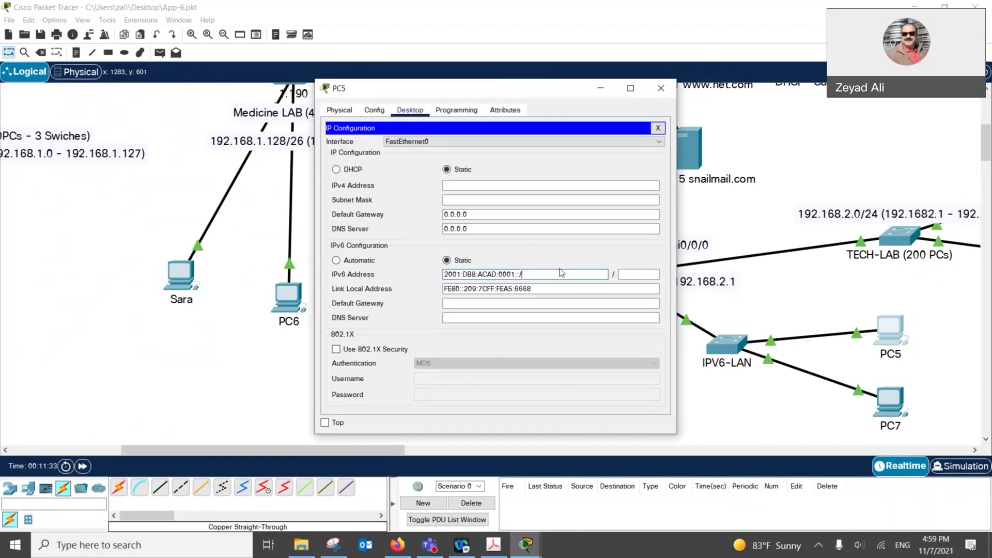
type("3")
key("Tab")
type("120")
left_click(658, 128)
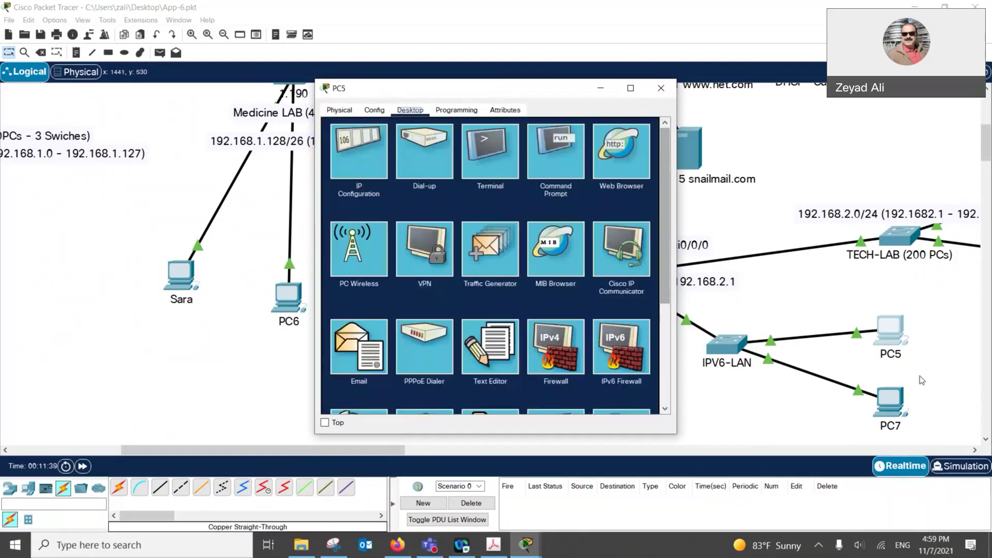
Give PC7 the static IPv6 address 2001:DB8:ACAD:0001::4 with prefix length 120, then close its windows
left_click(890, 401)
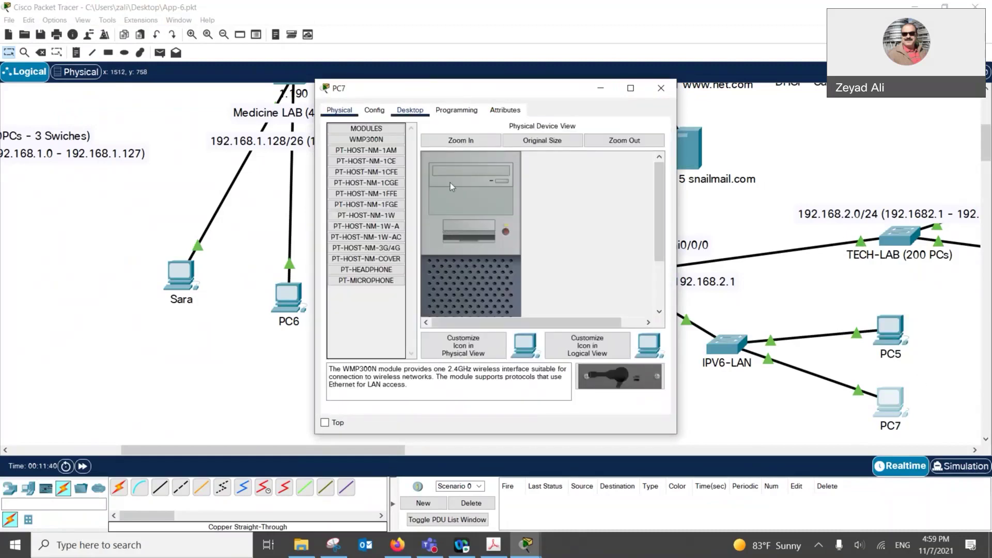
left_click(418, 111)
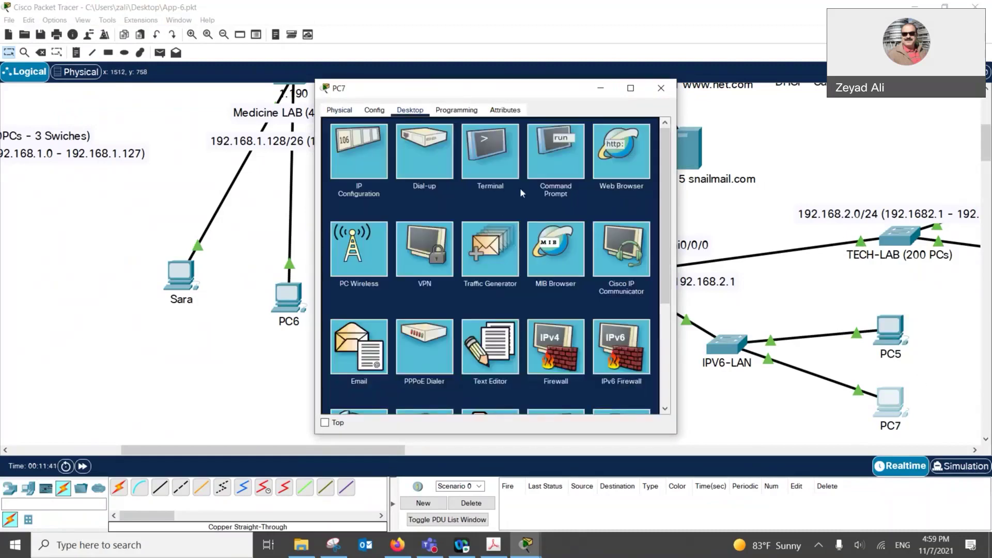
left_click(361, 158)
left_click(446, 275)
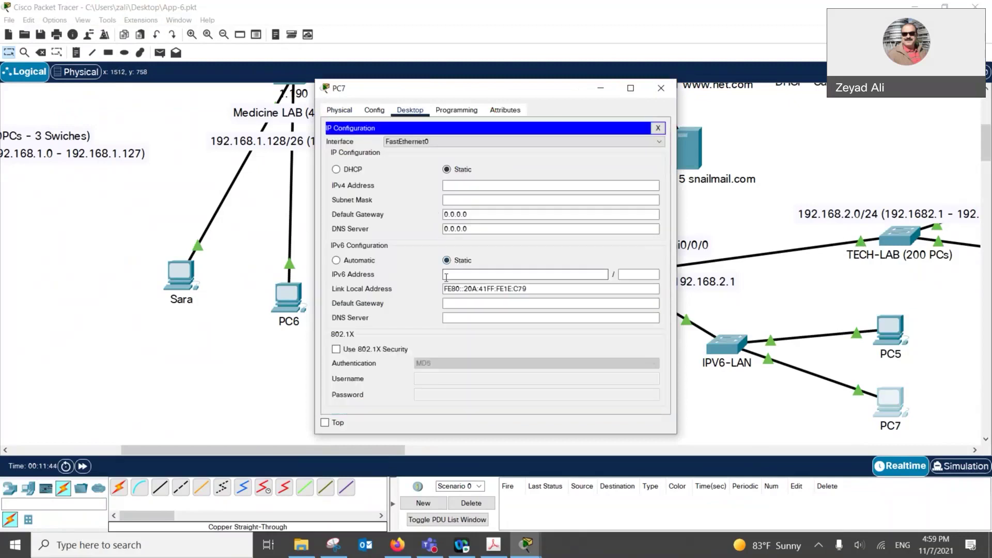
type("2001:DB8:ACAD:0001::/64")
key("BackSpace")
key("BackSpace")
key("BackSpace")
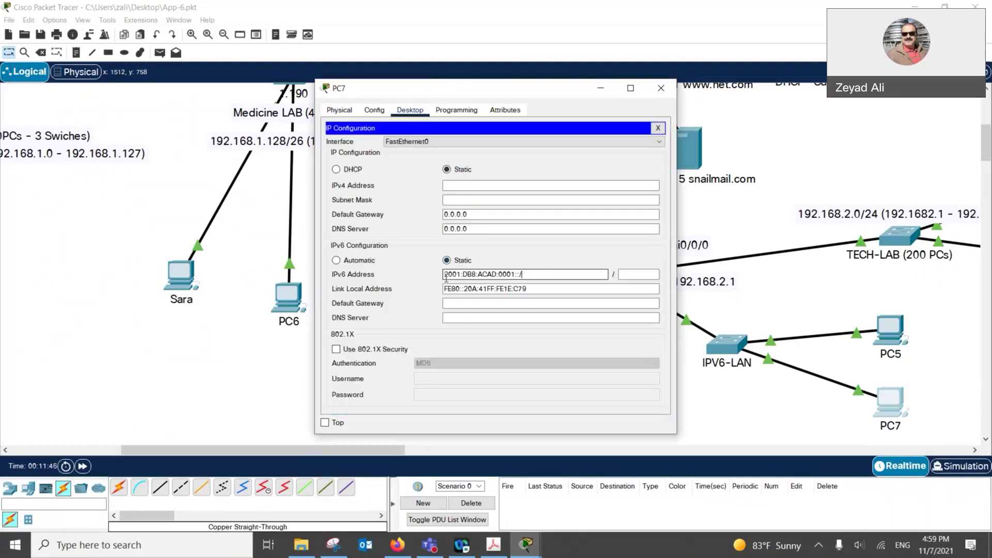
key("Tab")
type("120")
left_click(658, 128)
left_click(661, 88)
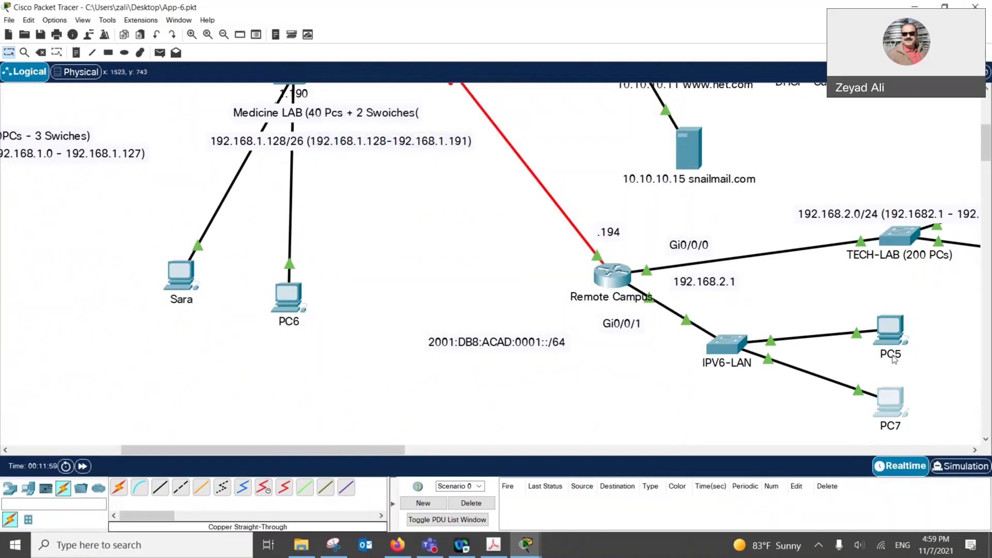
From PC5's Command Prompt, ping the gateway 2001:DB8:ACAD:0001::1 and get four replies
left_click(892, 336)
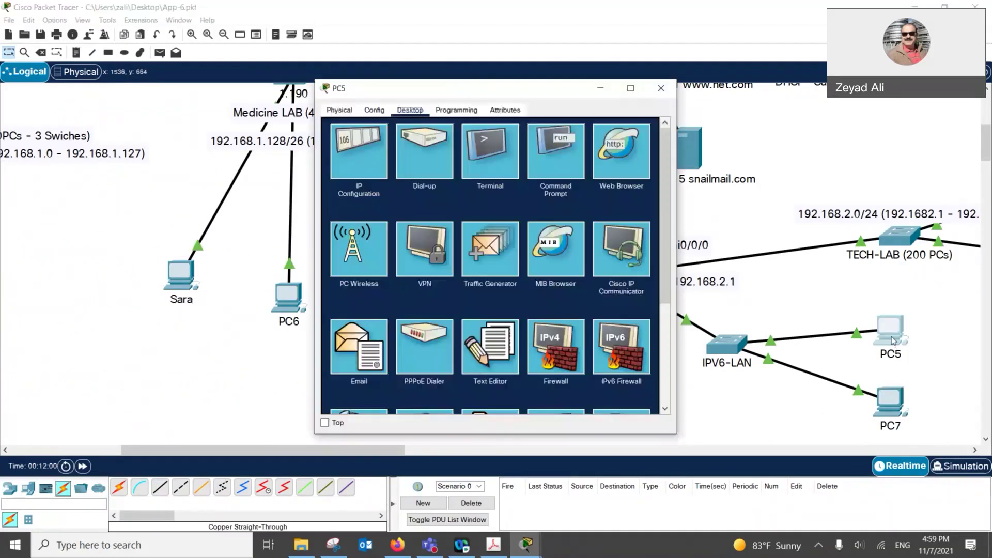
left_click(550, 163)
type("ping")
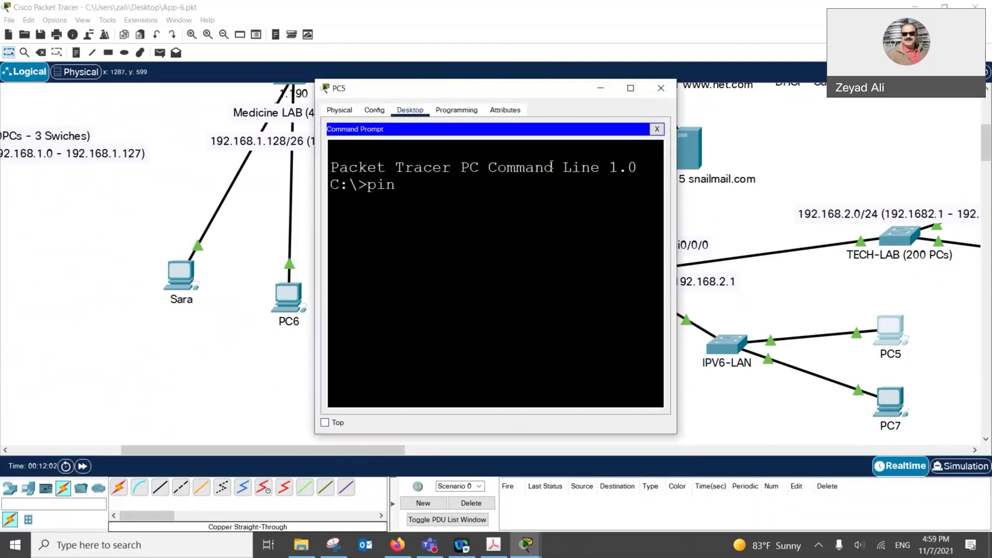
right_click(492, 207)
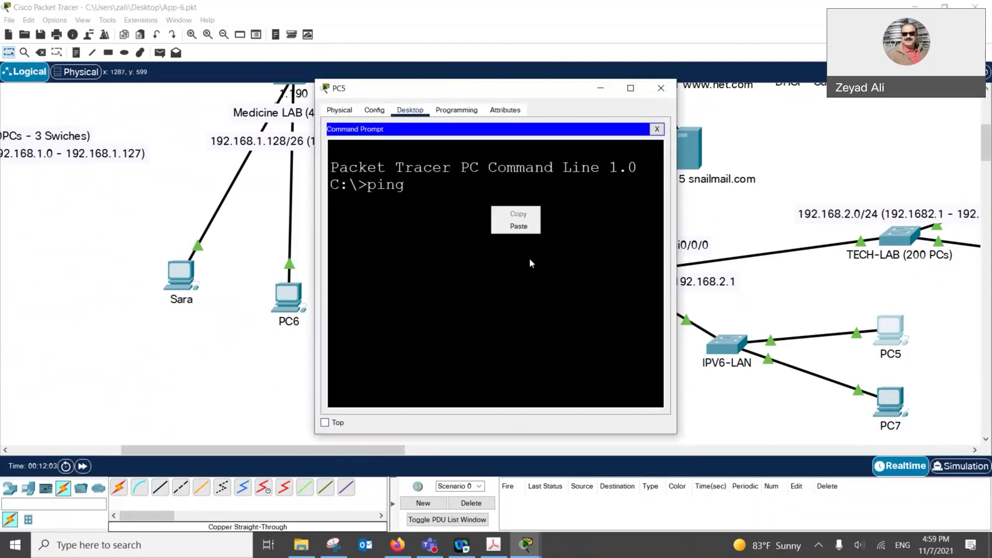
left_click(524, 226)
key("BackSpace")
key("BackSpace")
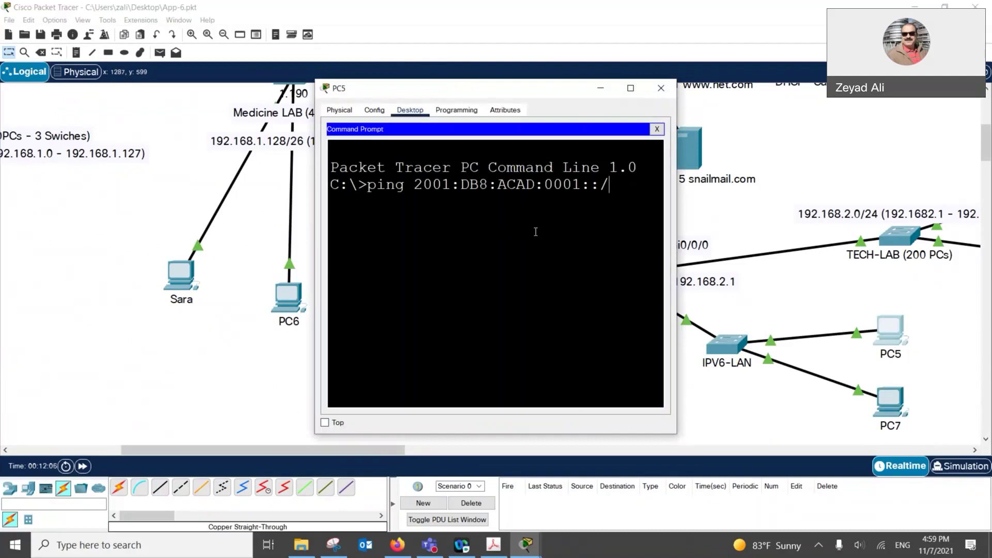
key("BackSpace")
type("1")
key("Return")
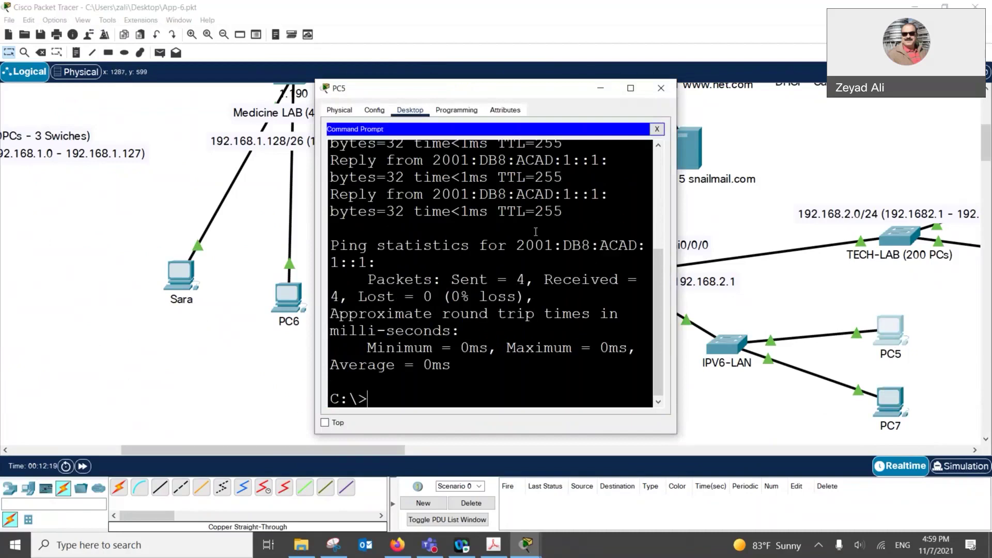
left_click(795, 162)
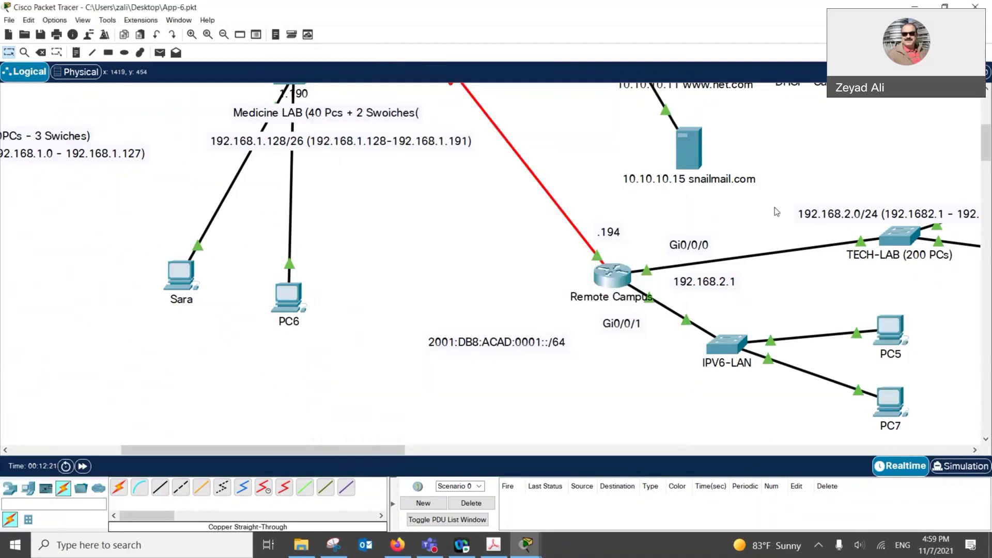
mouse_move(640, 274)
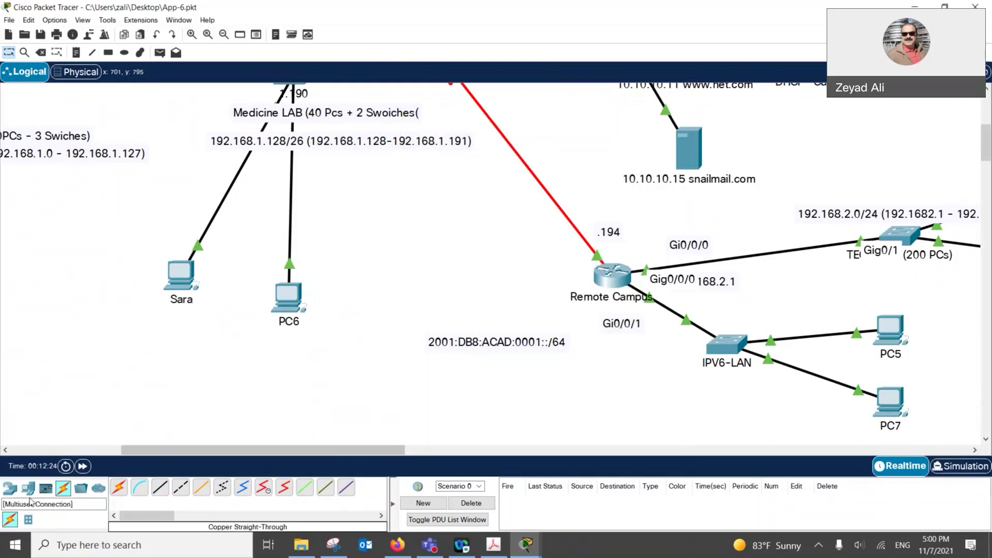
left_click(9, 488)
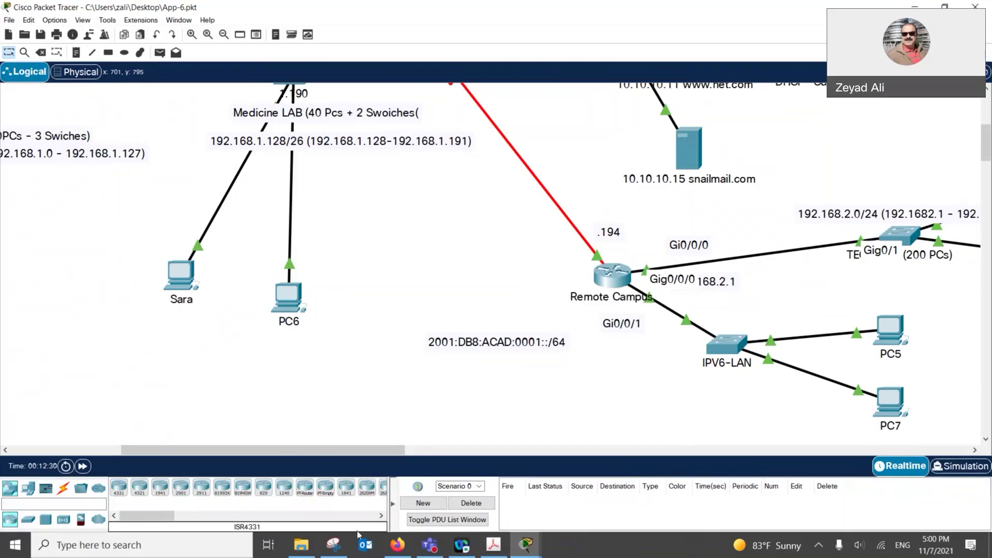
left_click(721, 352)
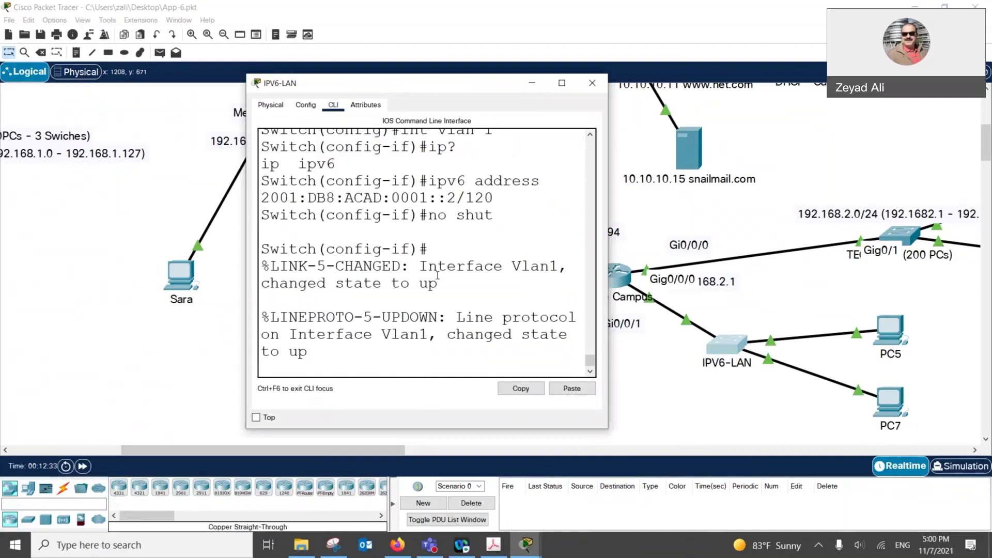
scroll(437, 274, "up", 4)
scroll(437, 274, "up", 5)
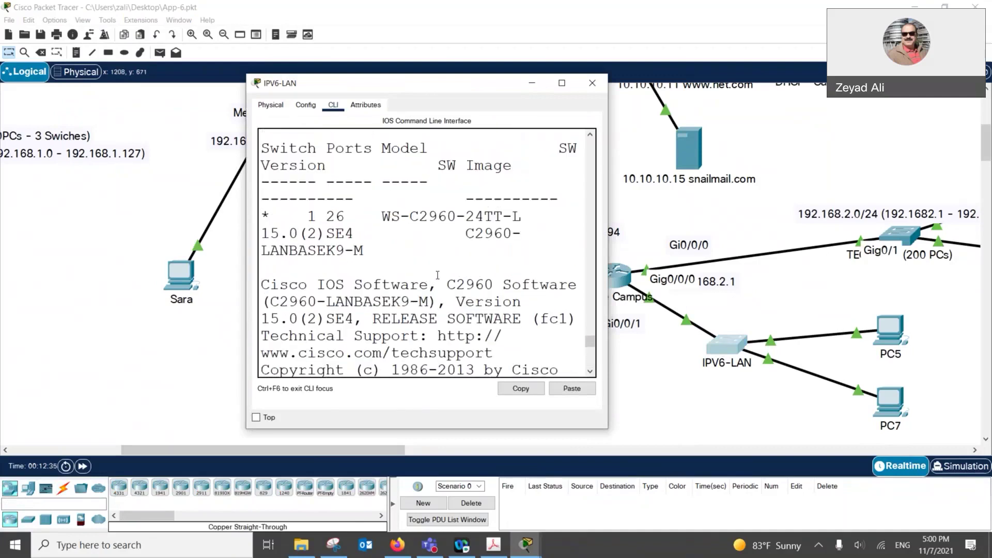
left_click(585, 91)
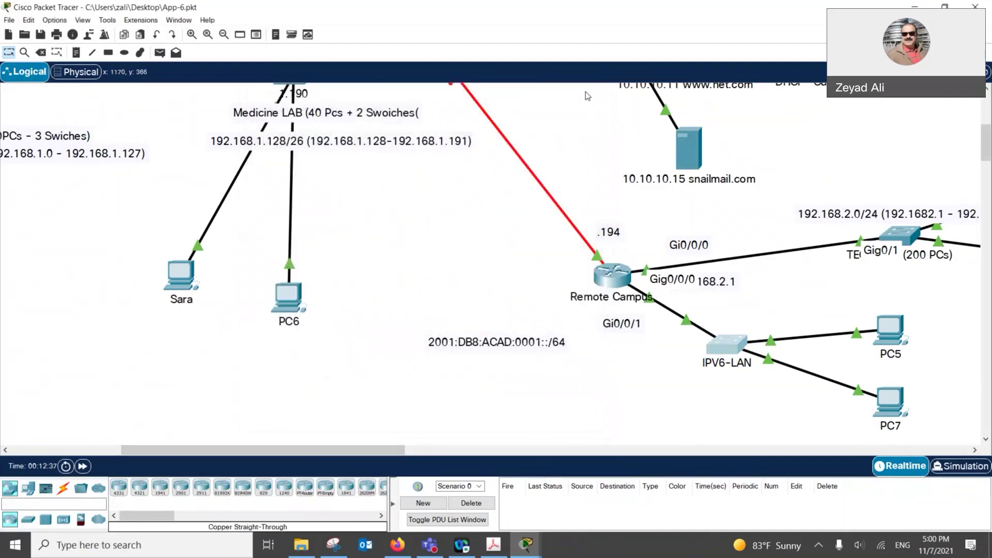